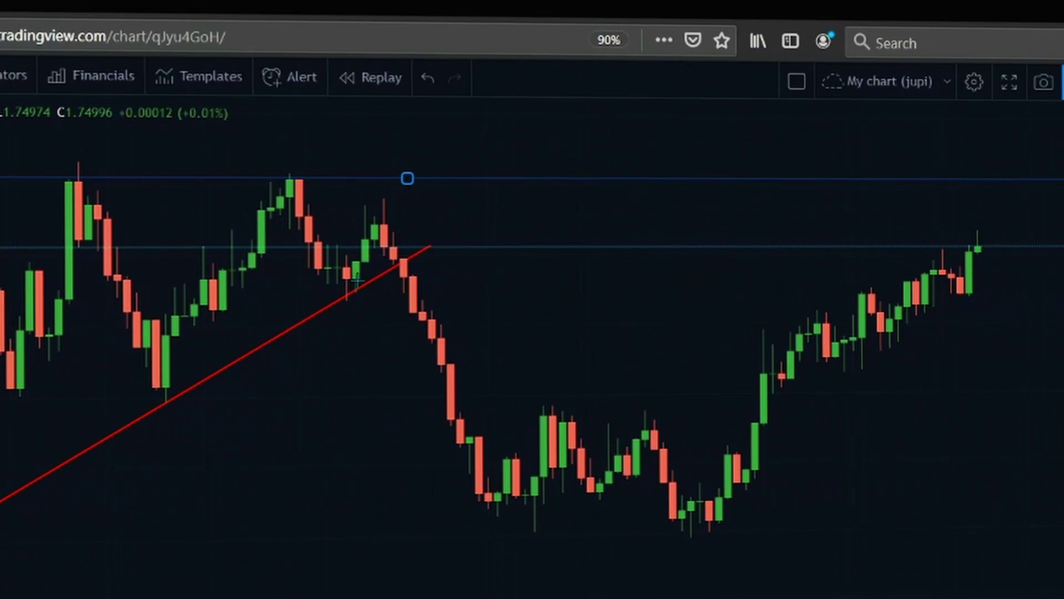
drag(865, 280, 538, 280)
drag(337, 412, 342, 511)
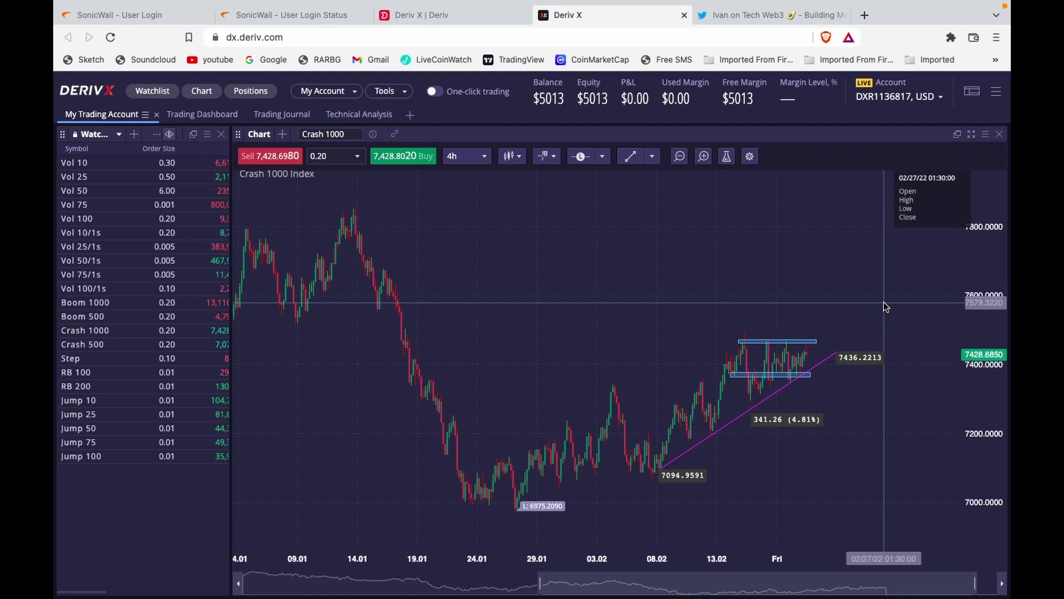
Step: View the textbook bump-and-run reversal bottom figure in the open Twitter post and return to the Crash 1000 chart
click(784, 14)
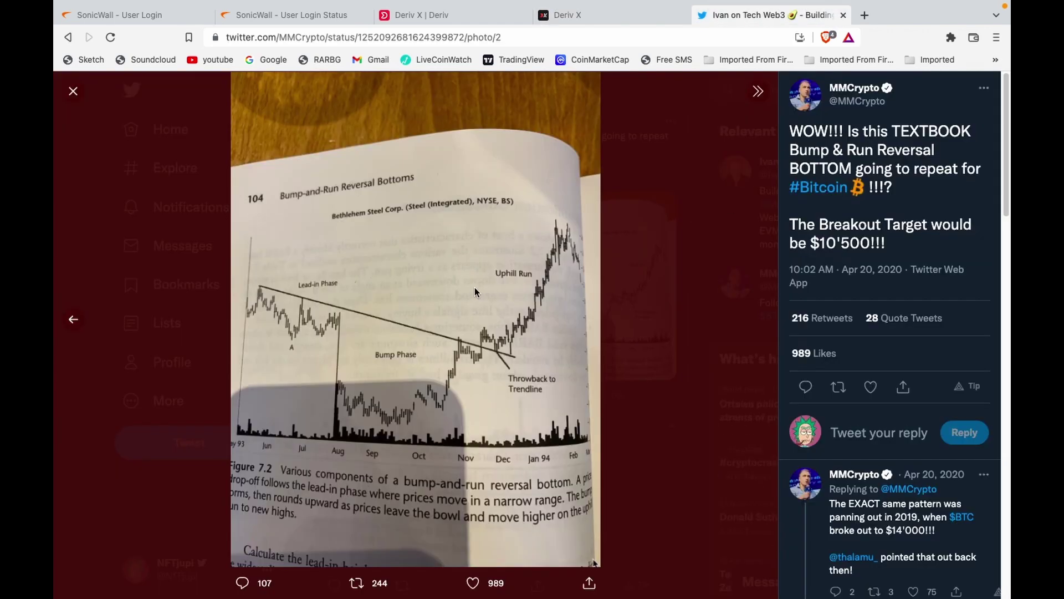
click(610, 15)
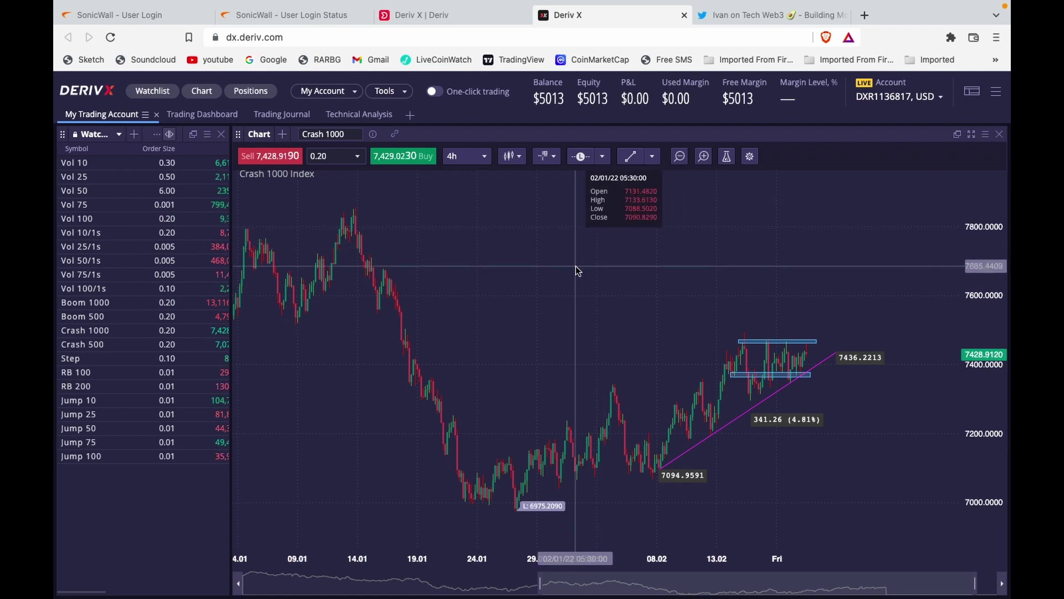
Step: Examine the Crash 1000 4h chart from the January decline to the February trendline and range, comparing it with the bump-and-run pattern
drag(586, 267, 616, 268)
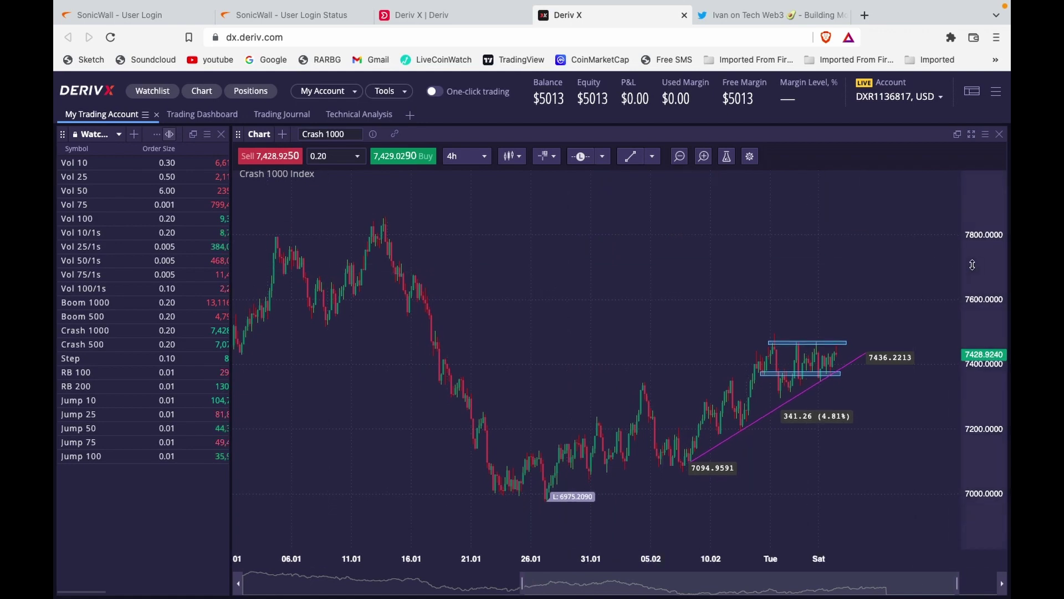
drag(689, 275, 700, 278)
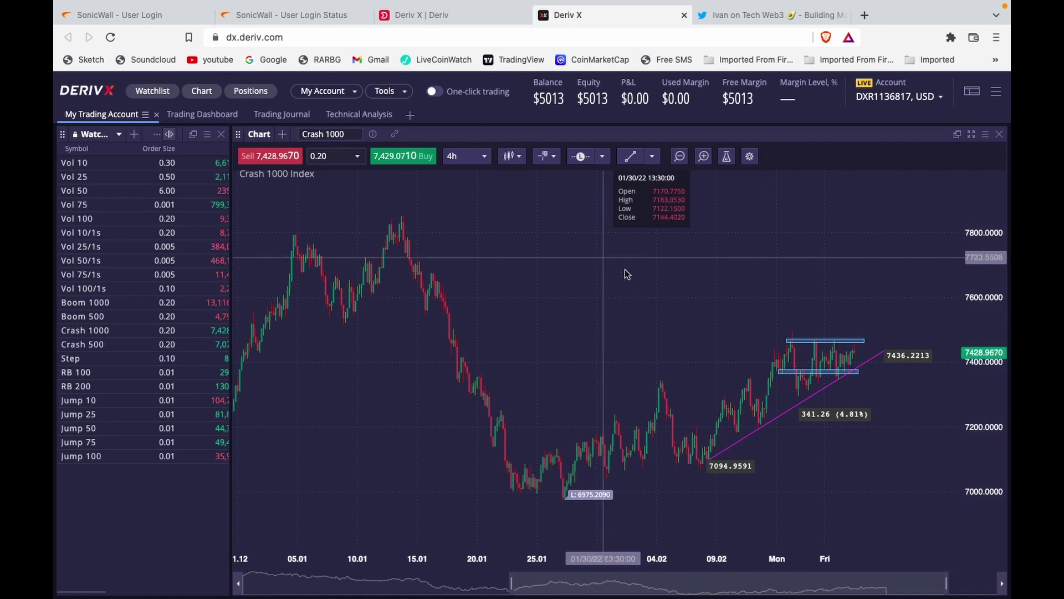
drag(627, 271, 597, 272)
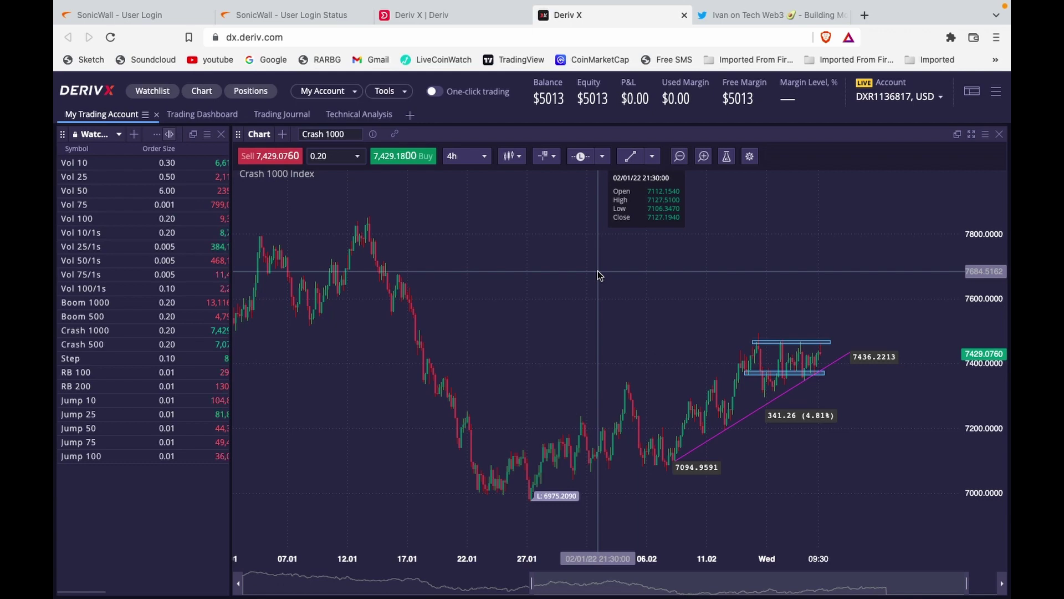
drag(632, 284, 611, 297)
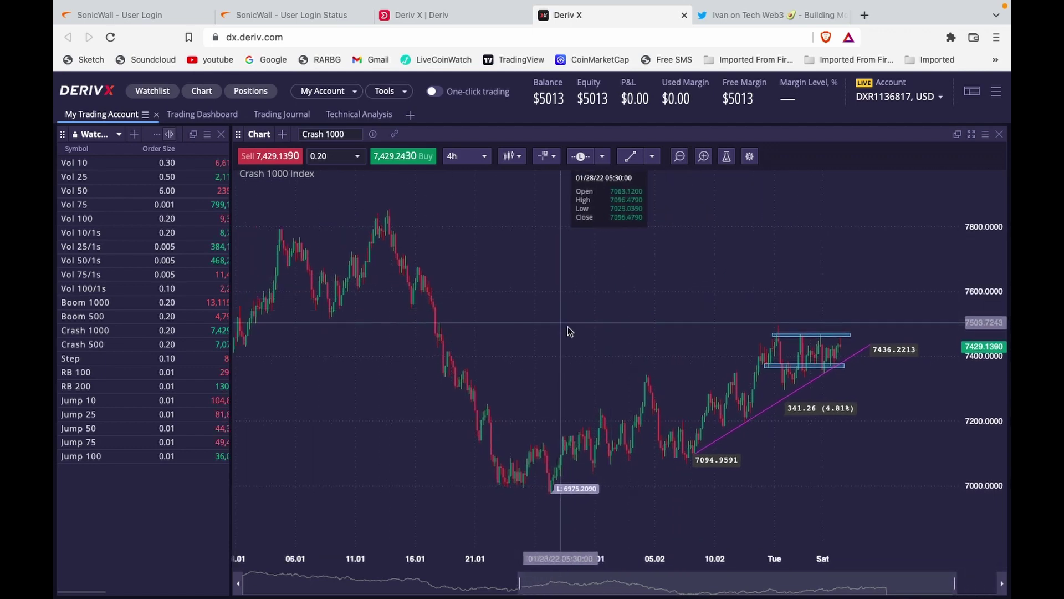
scroll(603, 301, up, 1)
scroll(632, 310, up, 1)
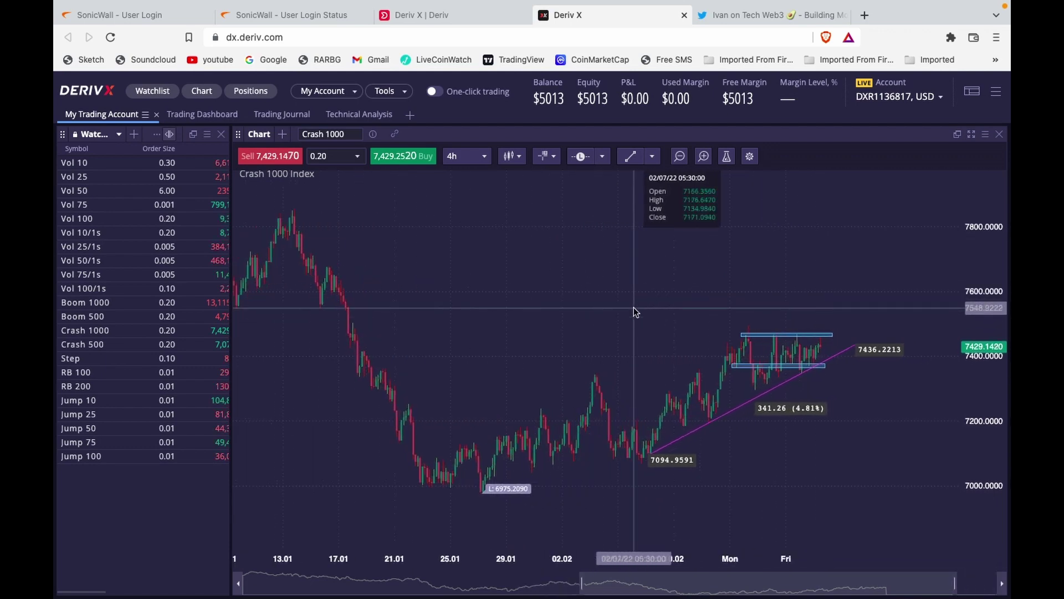
drag(635, 311, 614, 292)
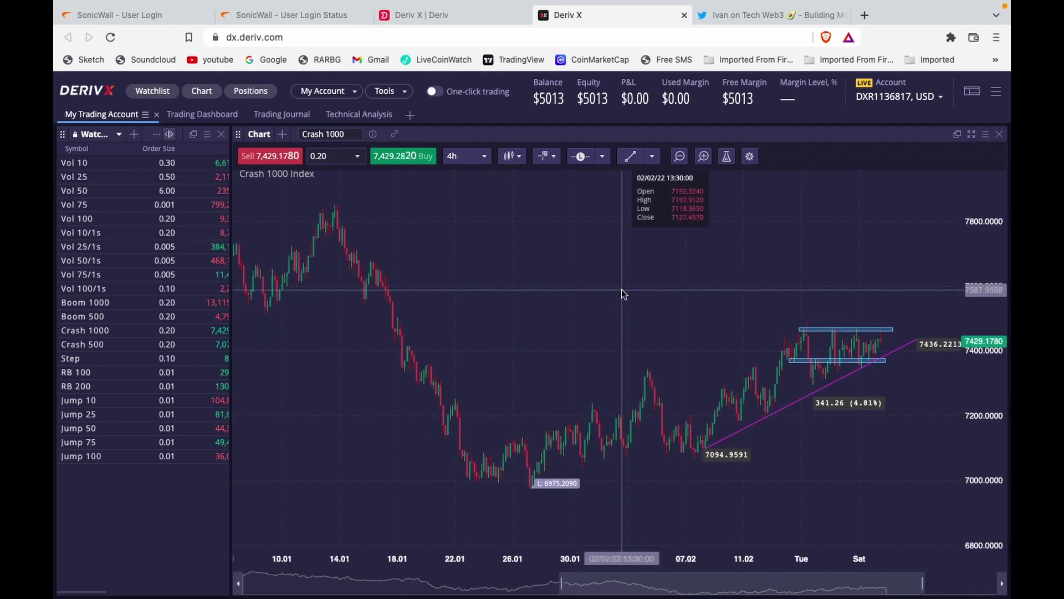
drag(620, 294, 572, 295)
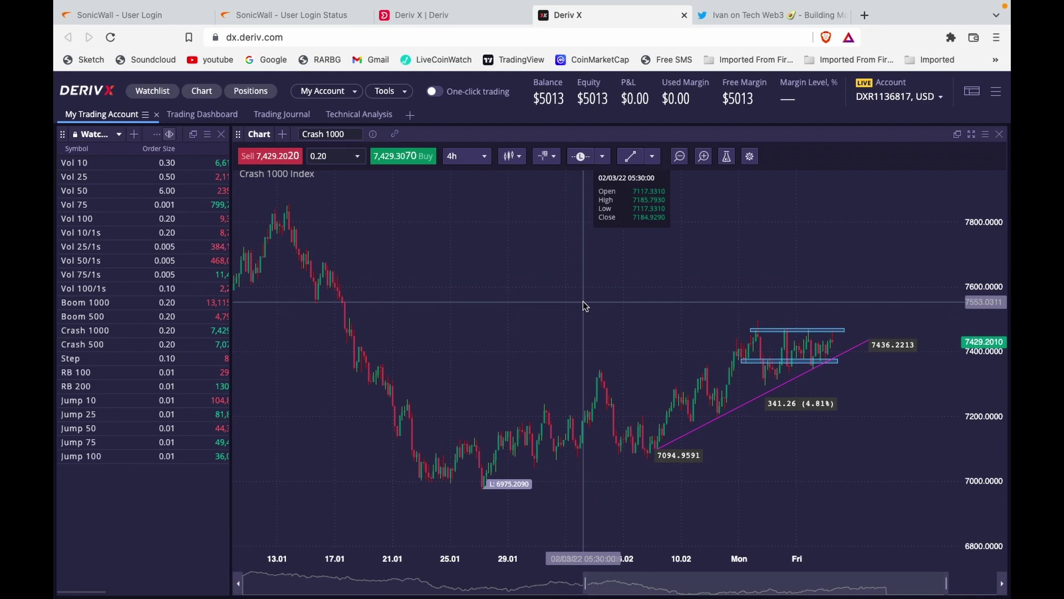
drag(577, 298, 594, 295)
drag(647, 344, 671, 337)
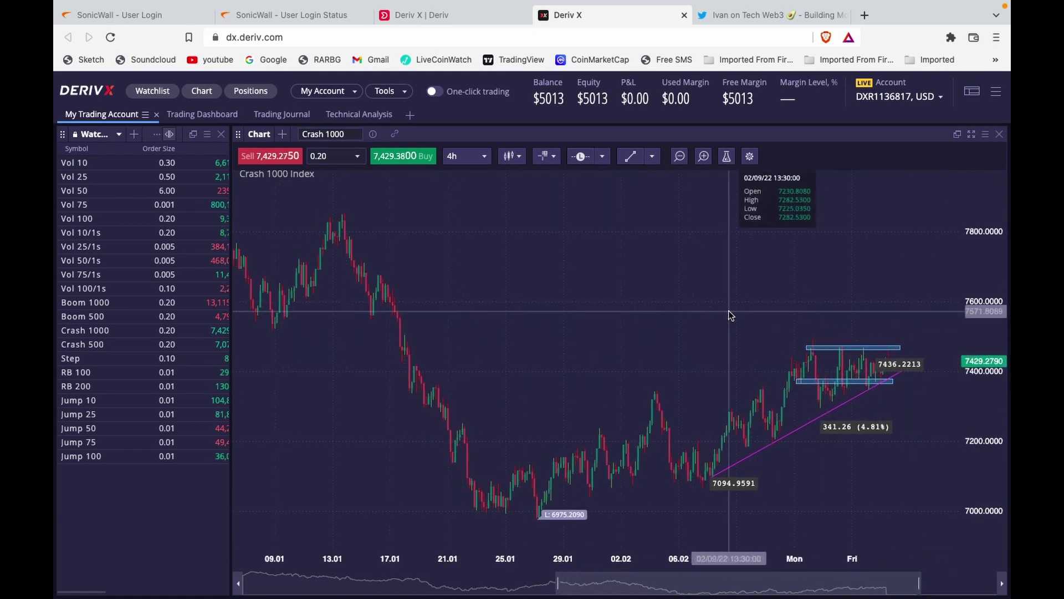
drag(637, 308, 665, 309)
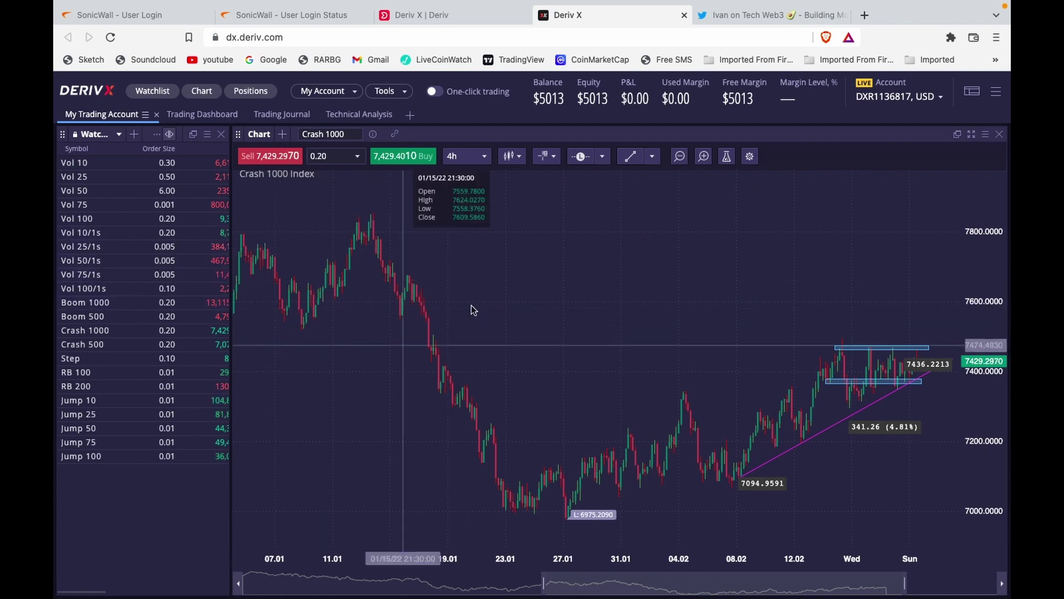
drag(560, 355, 526, 351)
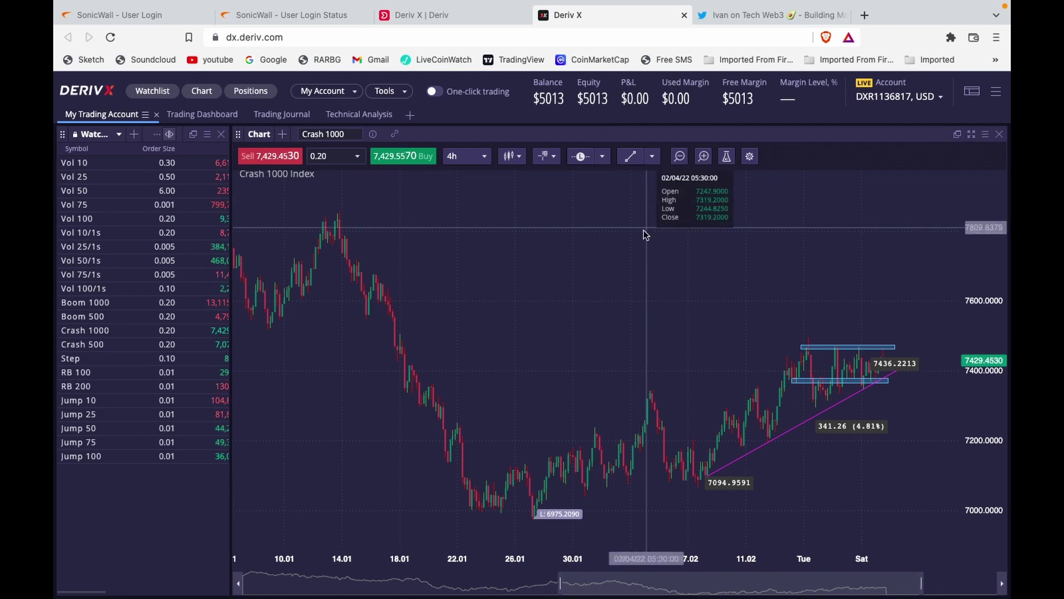
drag(555, 239, 613, 243)
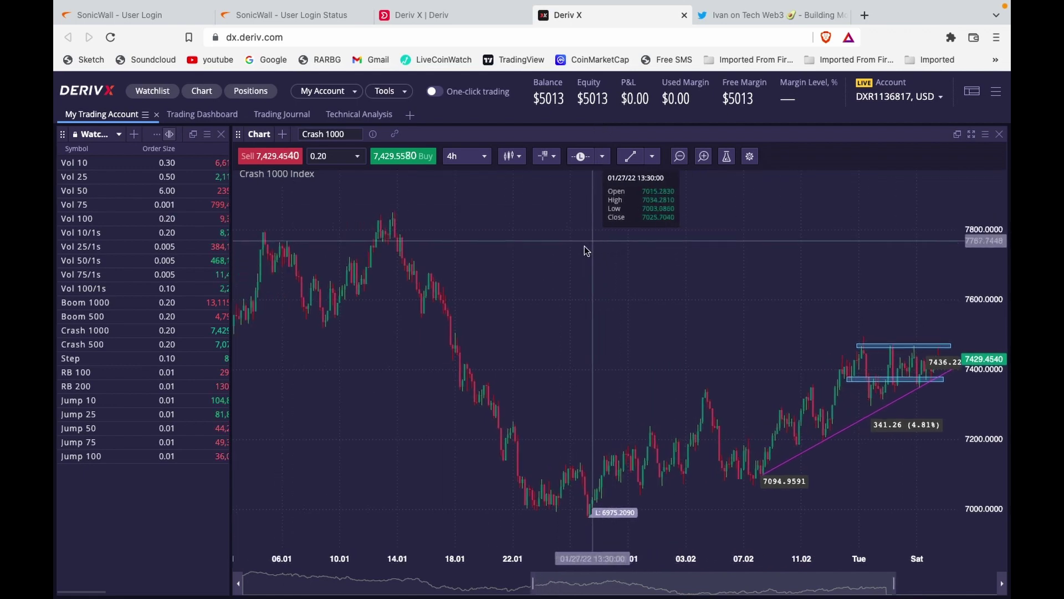
scroll(609, 260, up, 3)
drag(698, 274, 600, 271)
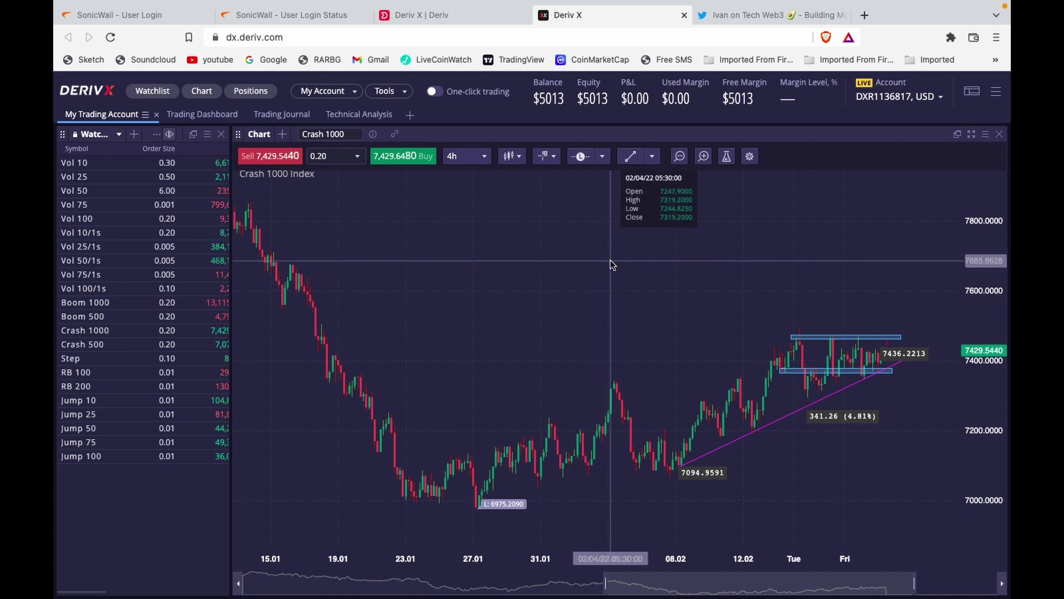
Step: Switch to Google Chrome with the Boom 1000 daily chart and examine its price action from the August rally to February
key(ctrl+Up)
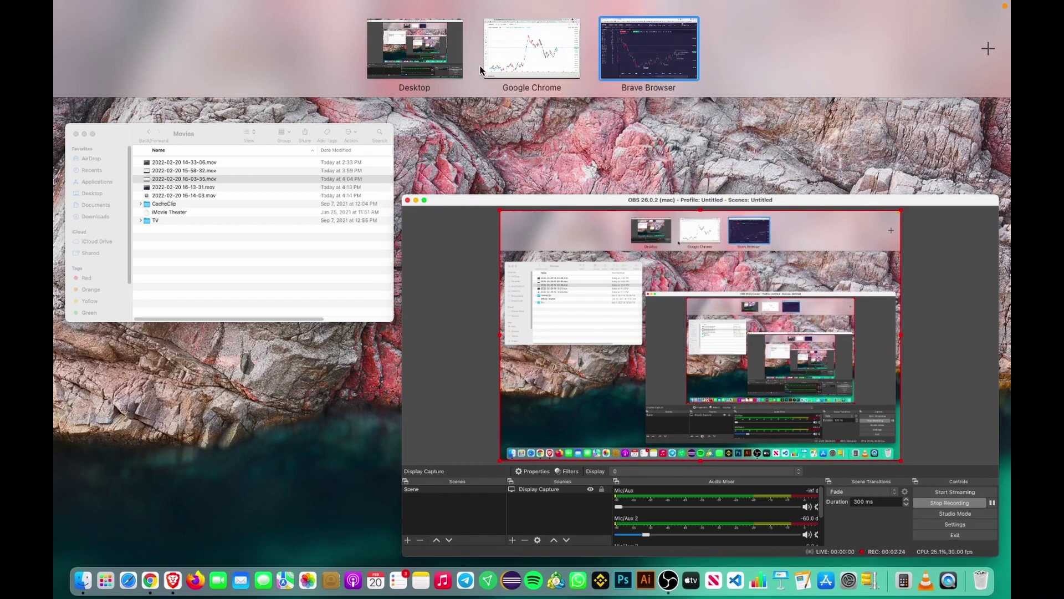
click(507, 38)
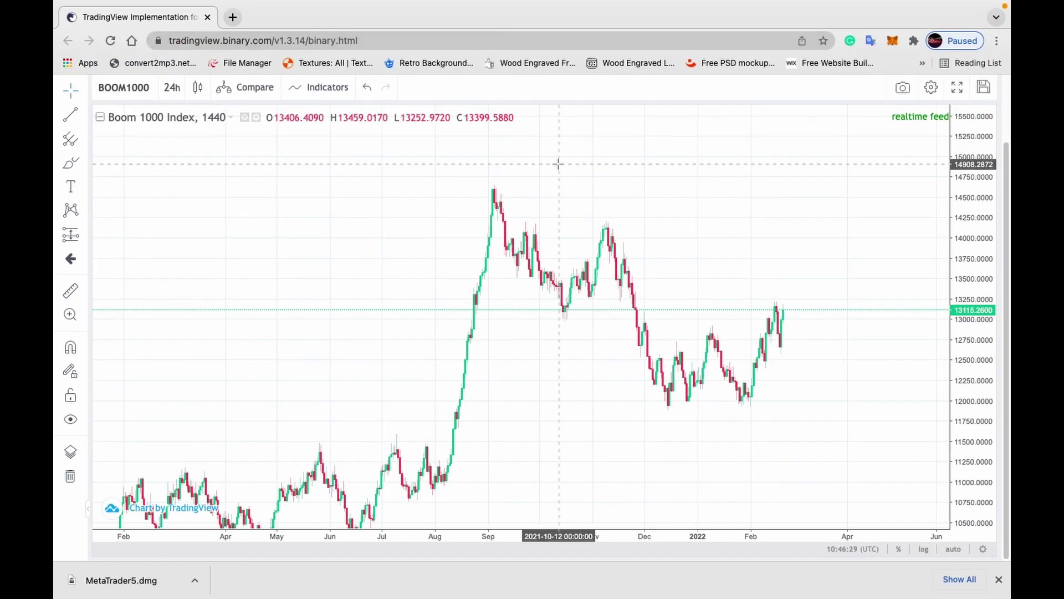
scroll(662, 216, up, 5)
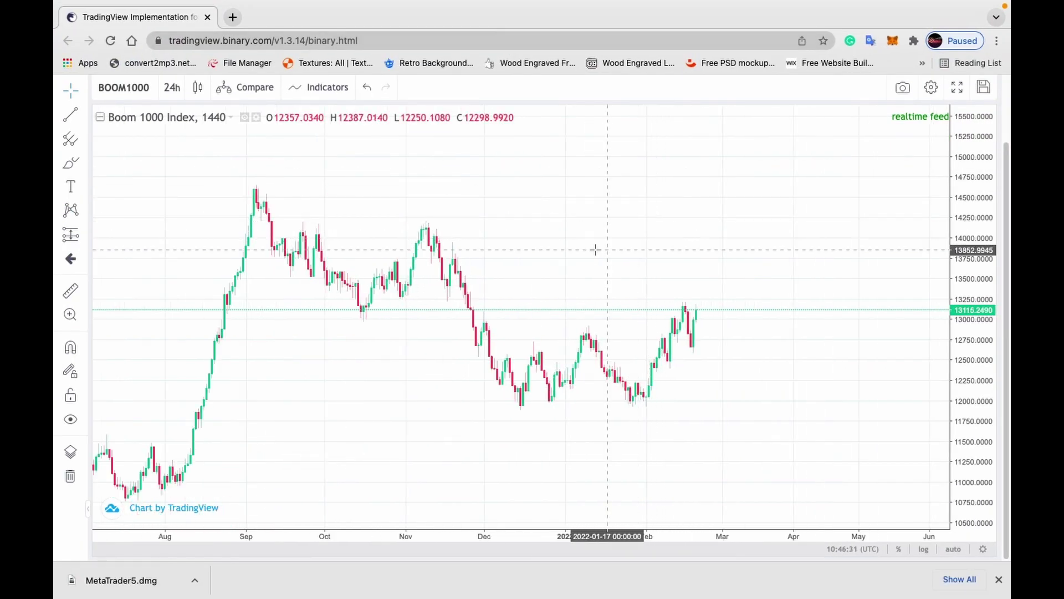
drag(594, 249, 675, 239)
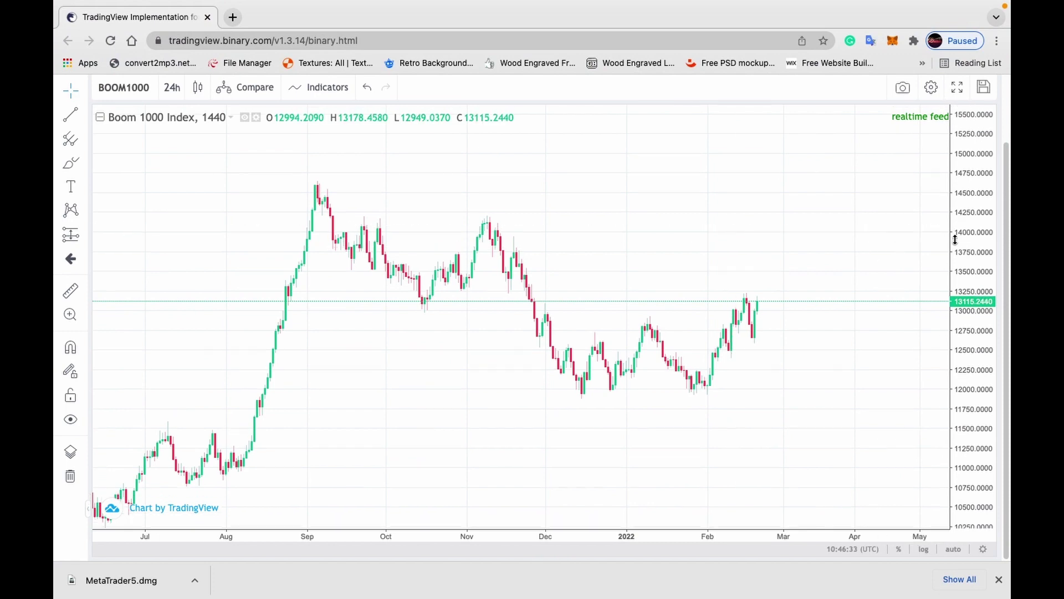
drag(672, 303, 719, 285)
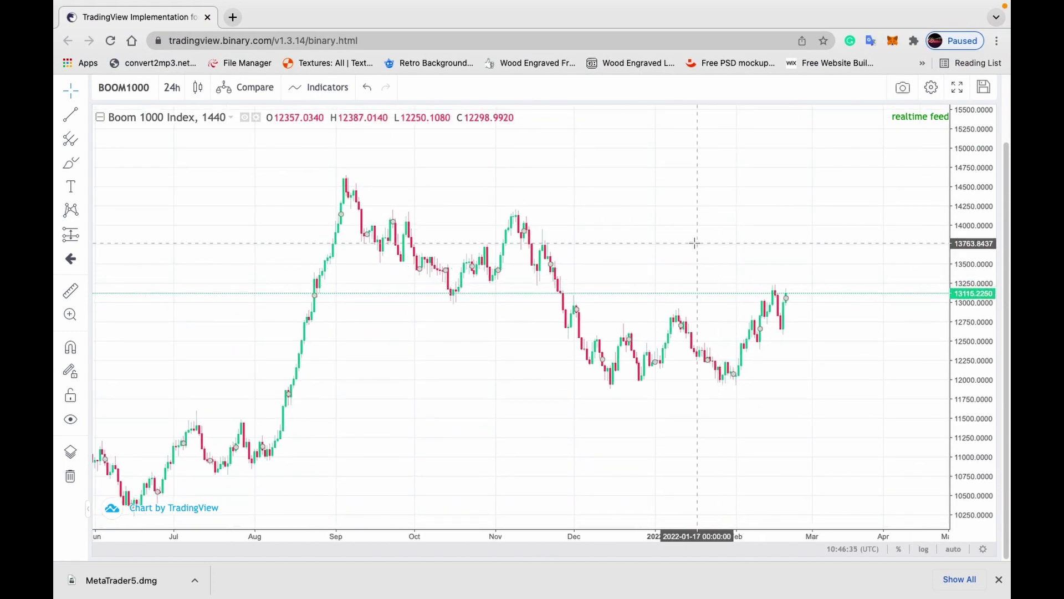
drag(674, 244, 643, 257)
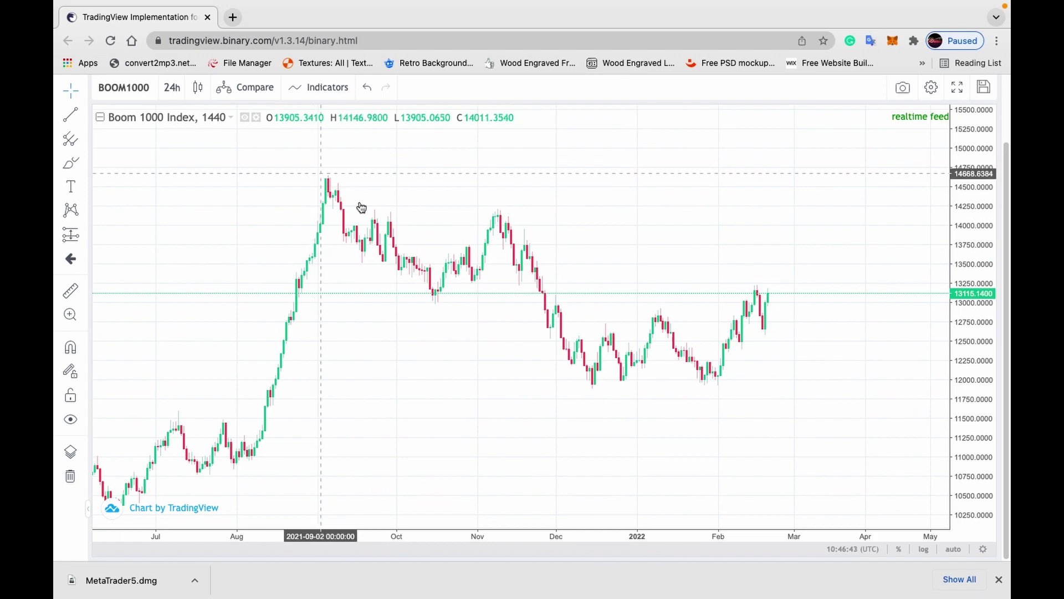
drag(547, 219, 547, 233)
scroll(450, 350, left, 5)
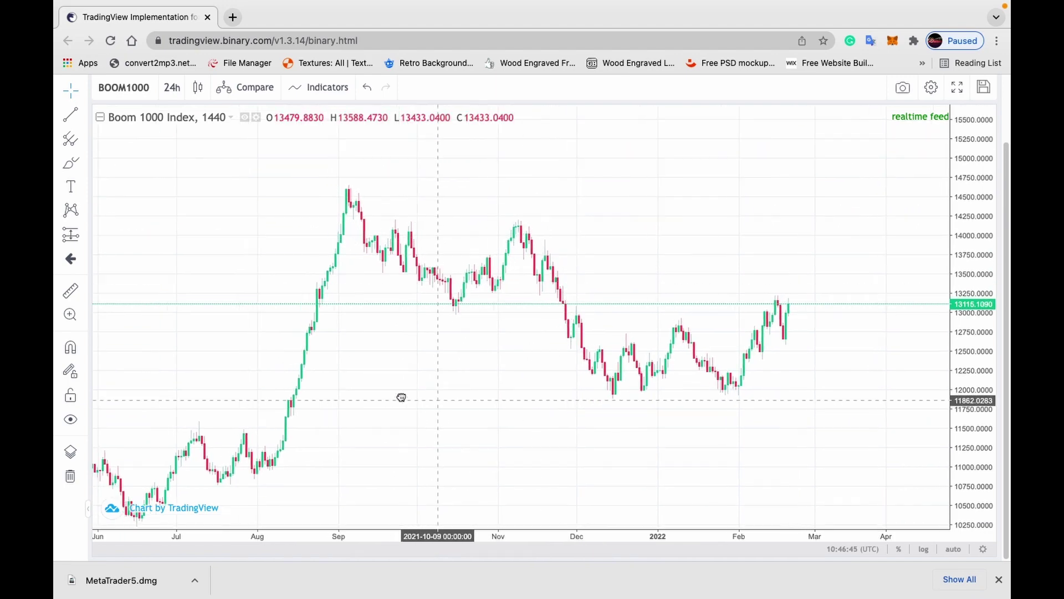
Step: Draw a rising trend line along the August rally, from about 10764 on 2021-08-10 to about 14426 on 2021-09-10
click(71, 115)
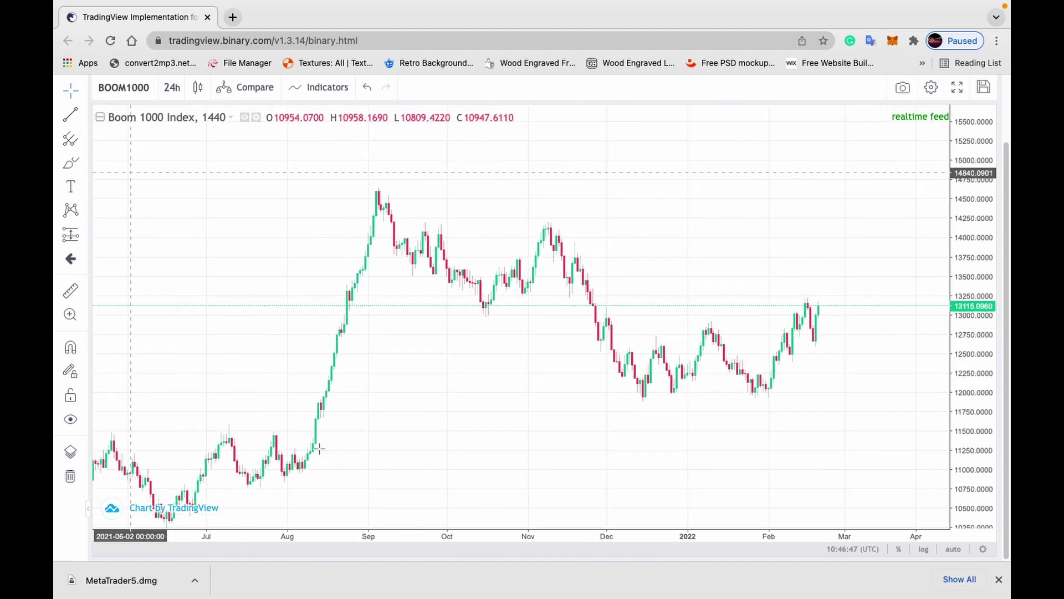
click(315, 487)
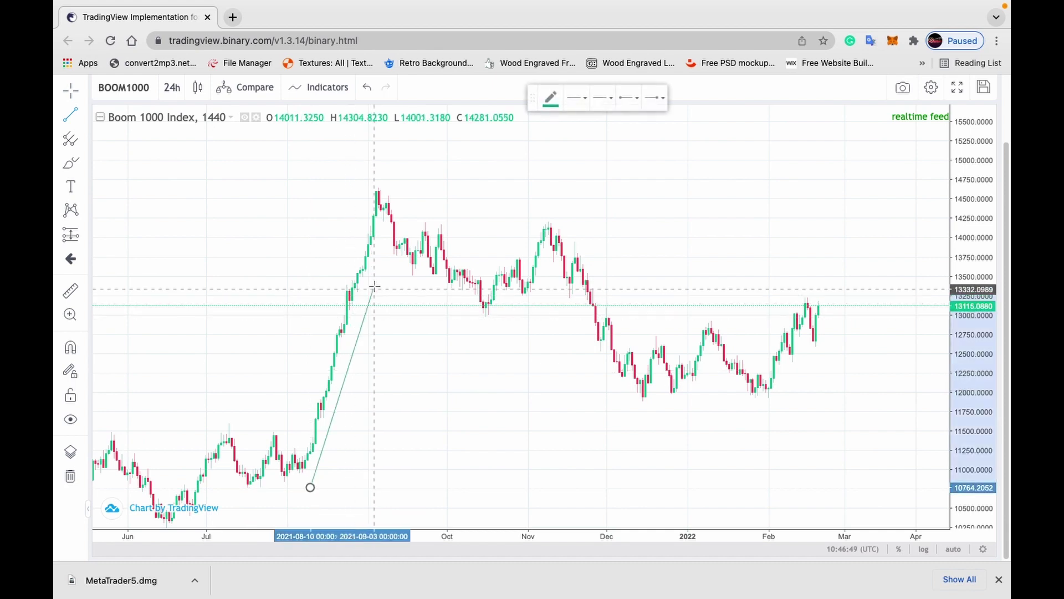
click(391, 205)
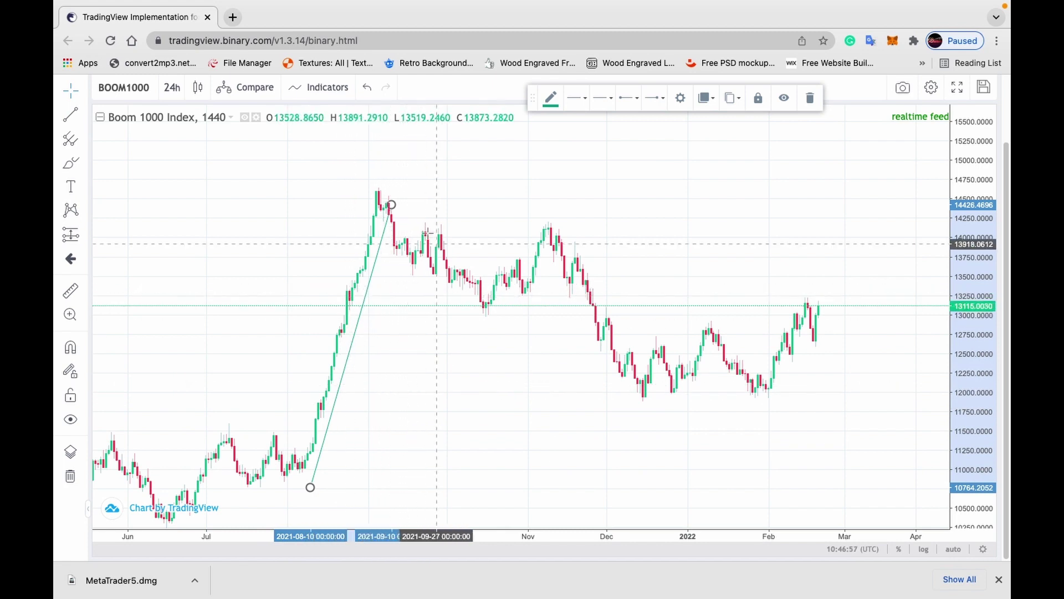
click(404, 218)
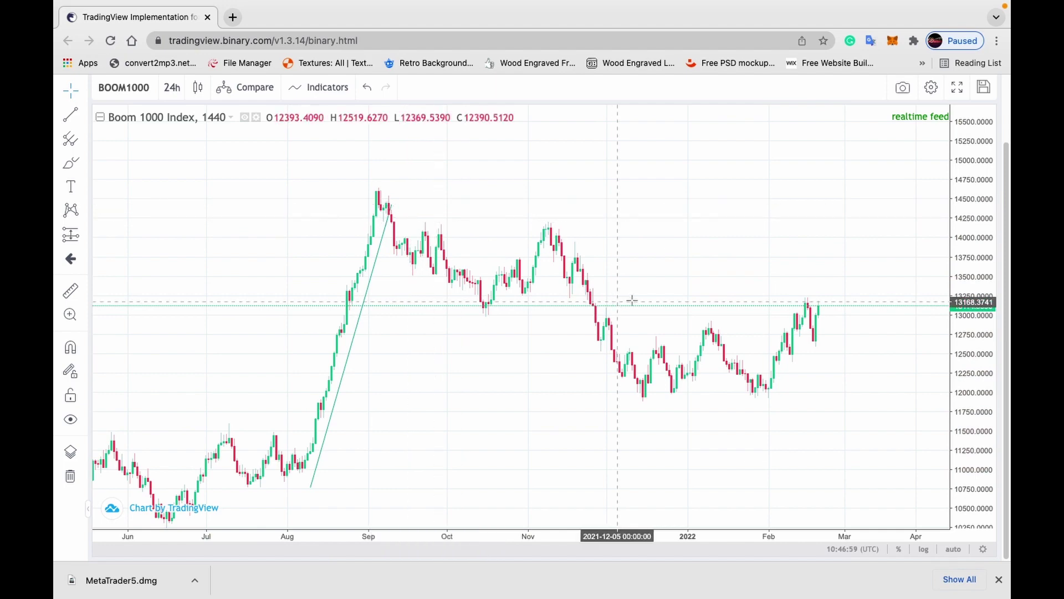
Step: Draw a descending trend line over the highs, from about 14785 on 2021-09-04 to about 12967 in mid-March 2022
drag(631, 302, 558, 237)
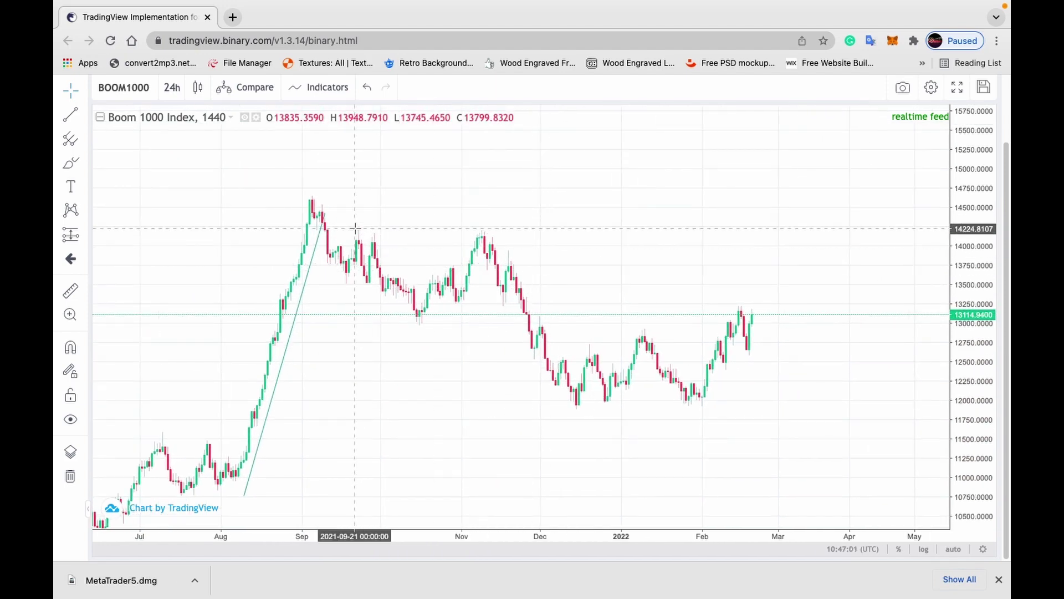
click(320, 222)
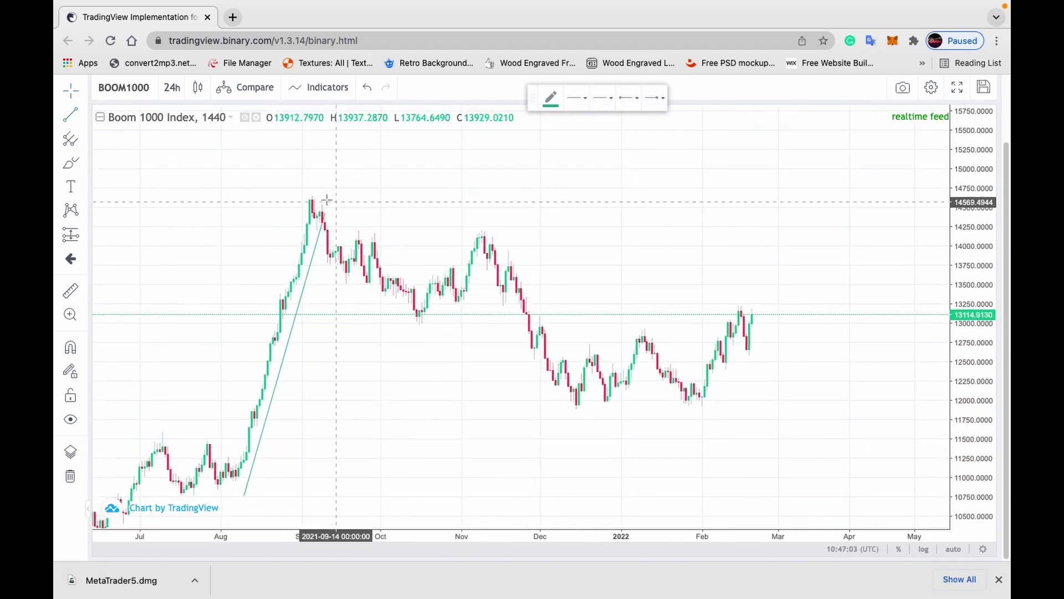
click(318, 186)
click(817, 326)
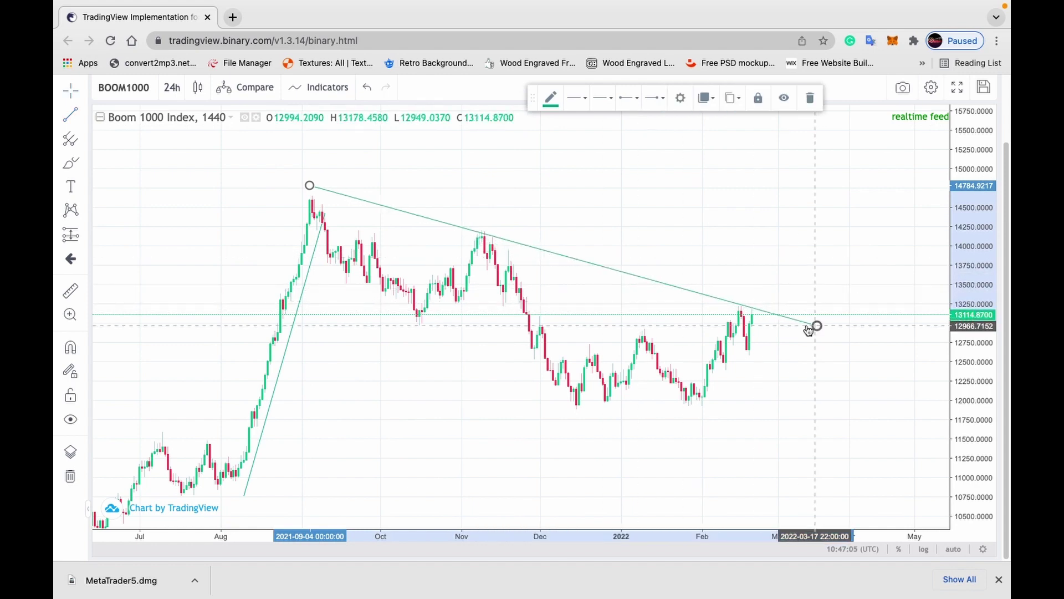
click(598, 295)
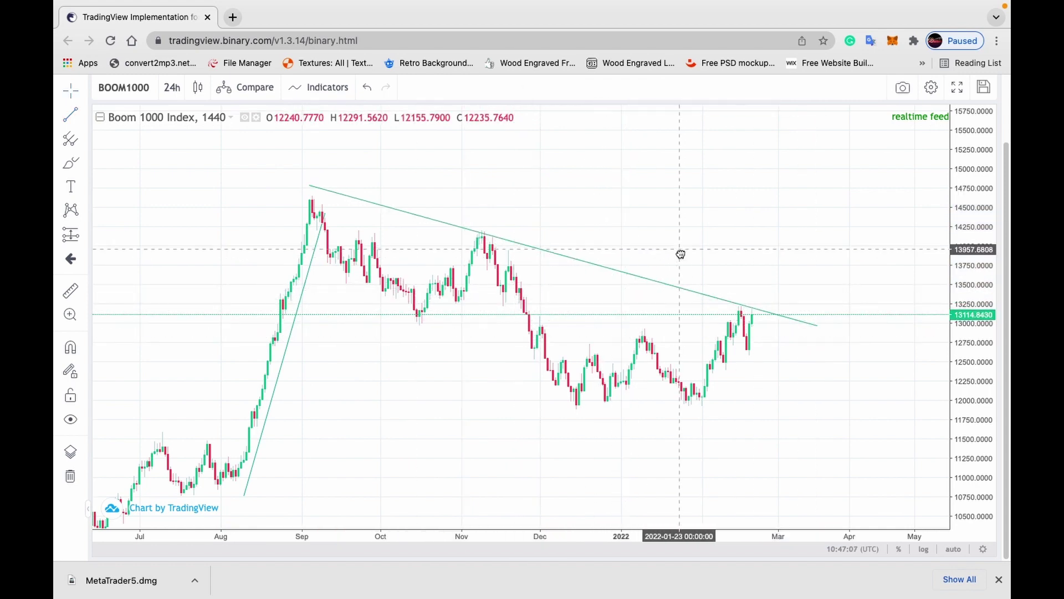
drag(679, 254, 682, 261)
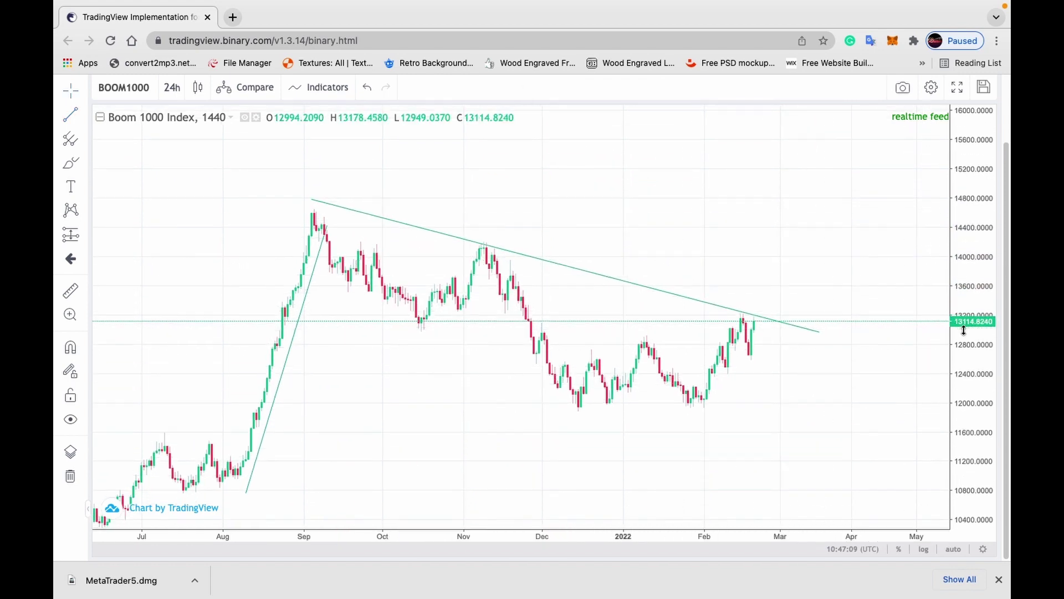
mouse_move(811, 413)
mouse_down()
mouse_move(870, 368)
mouse_move(822, 401)
mouse_move(798, 397)
mouse_up()
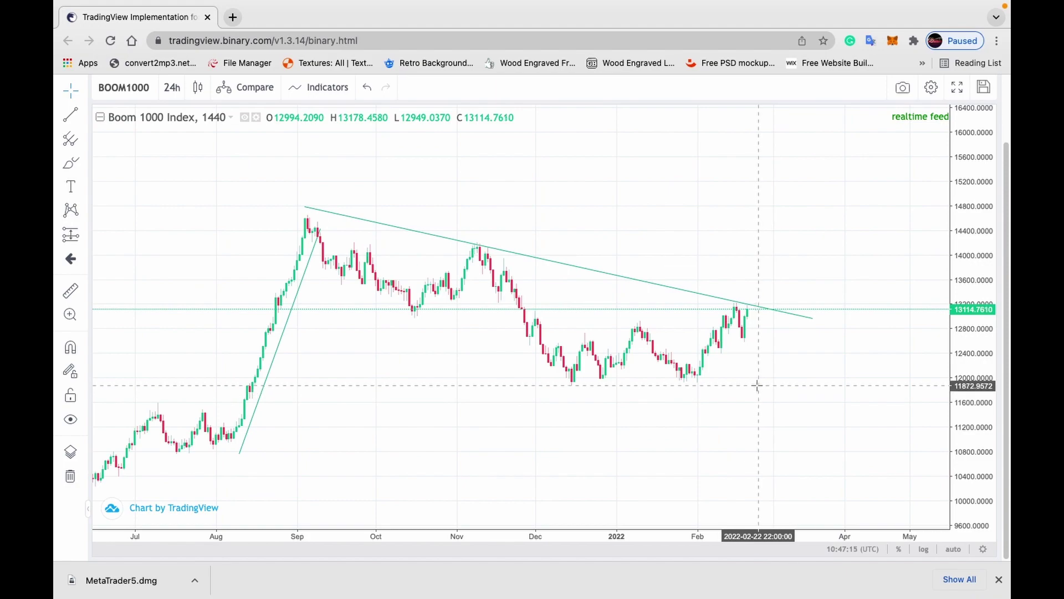
Step: Switch back to Brave Browser and bring up the Twitter post with the textbook bump-and-run reversal figure
key(ctrl+Up)
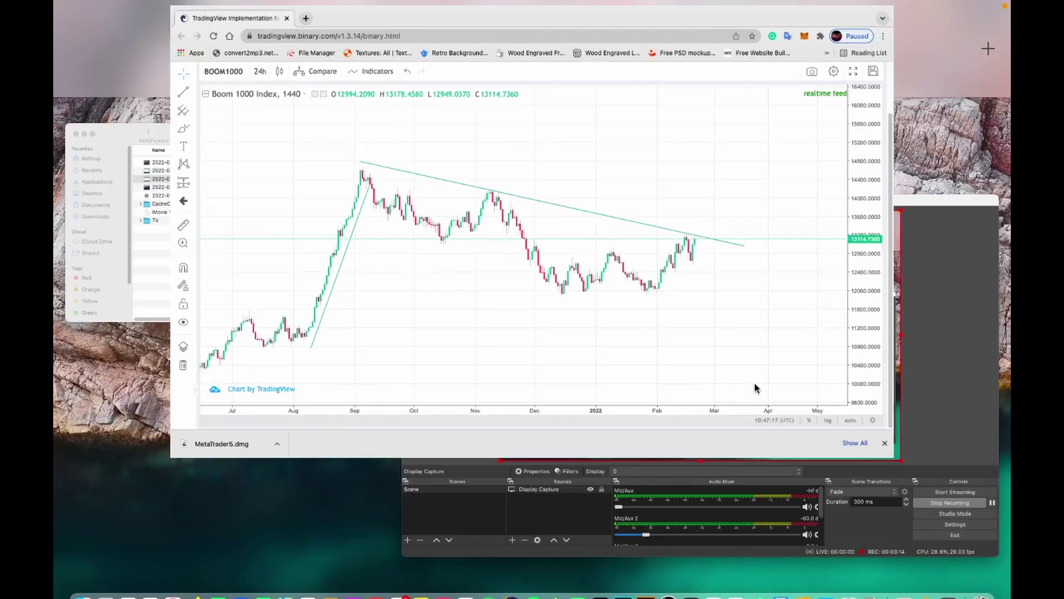
click(650, 71)
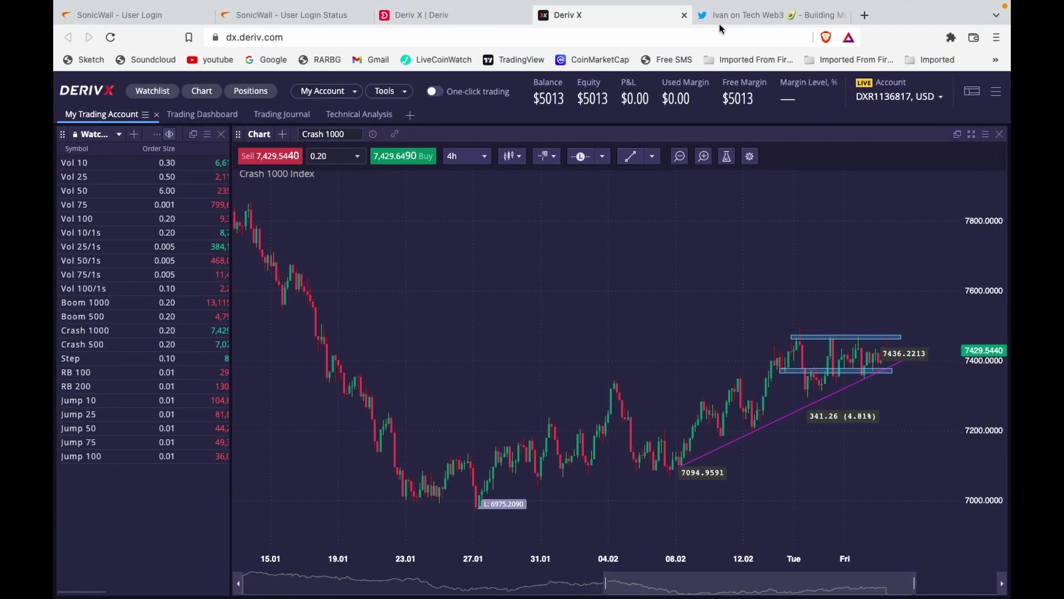
key(ctrl+Tab)
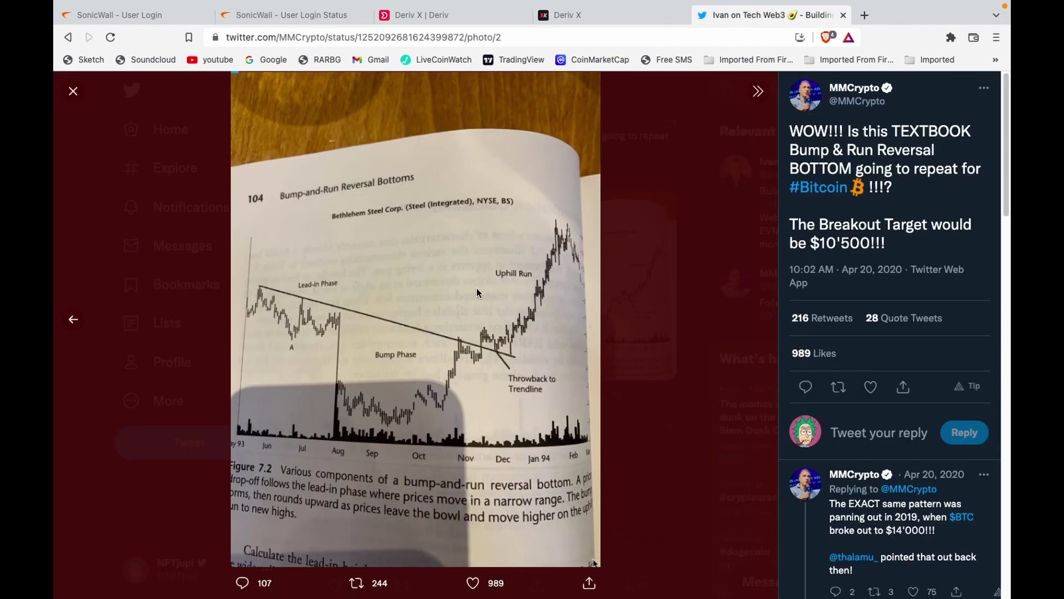
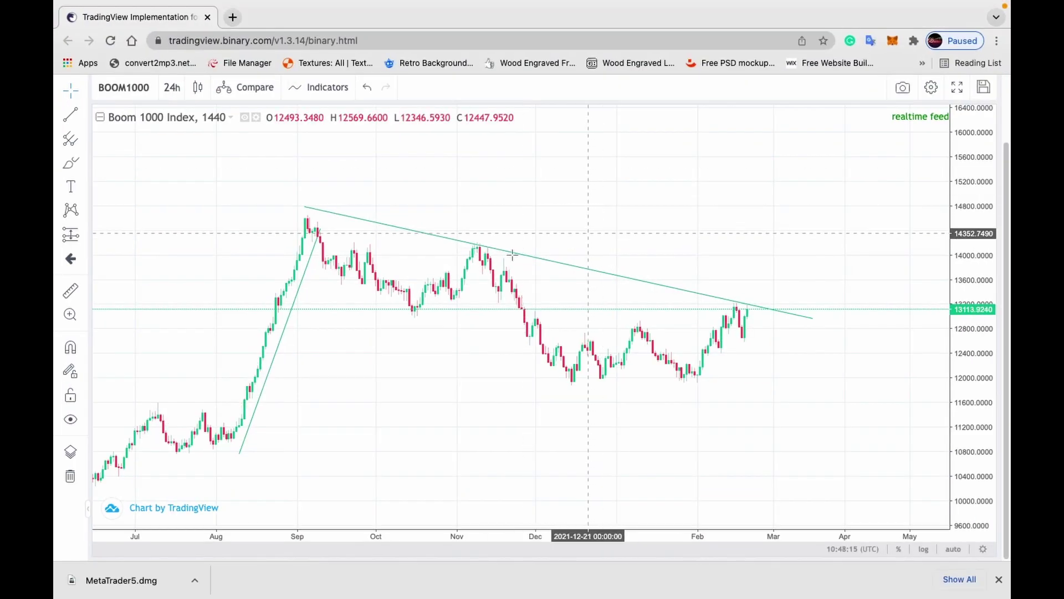
Step: Delete the rising trend line along the August rally on the Boom 1000 daily chart
scroll(557, 255, right, 3)
scroll(555, 262, down, 5)
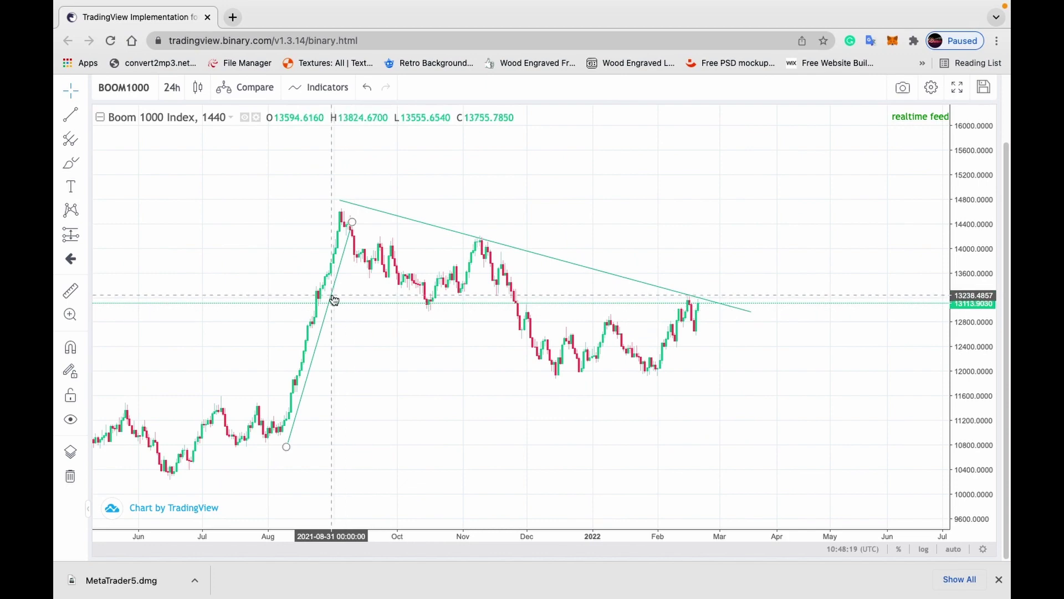
click(334, 300)
key(Delete)
Step: Mark the early September and mid-November highs with the Brush, and add a short falling stroke over the late September highs
scroll(355, 305, right, 10)
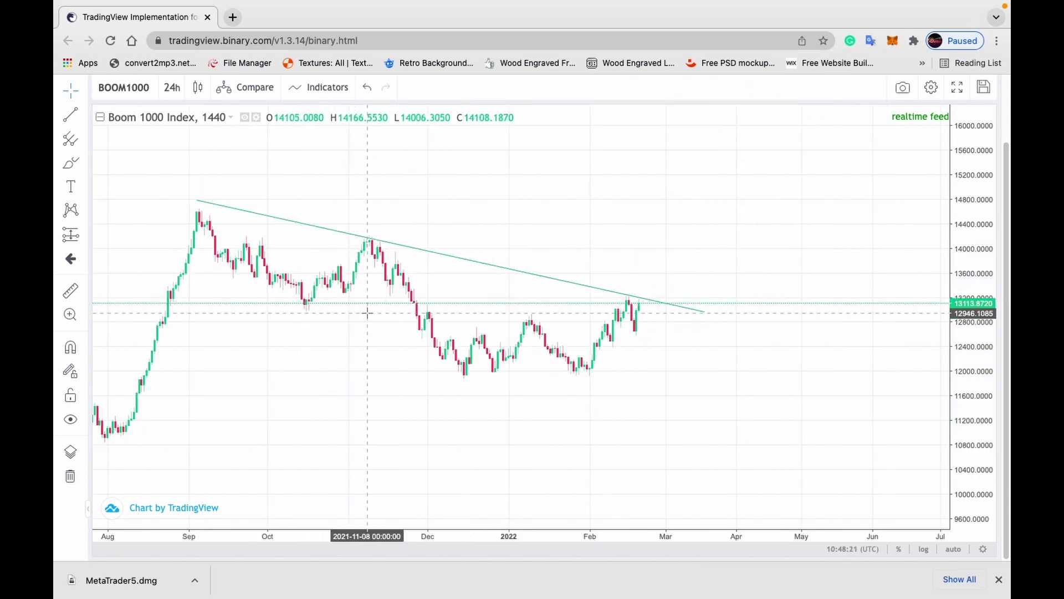
drag(971, 415, 807, 297)
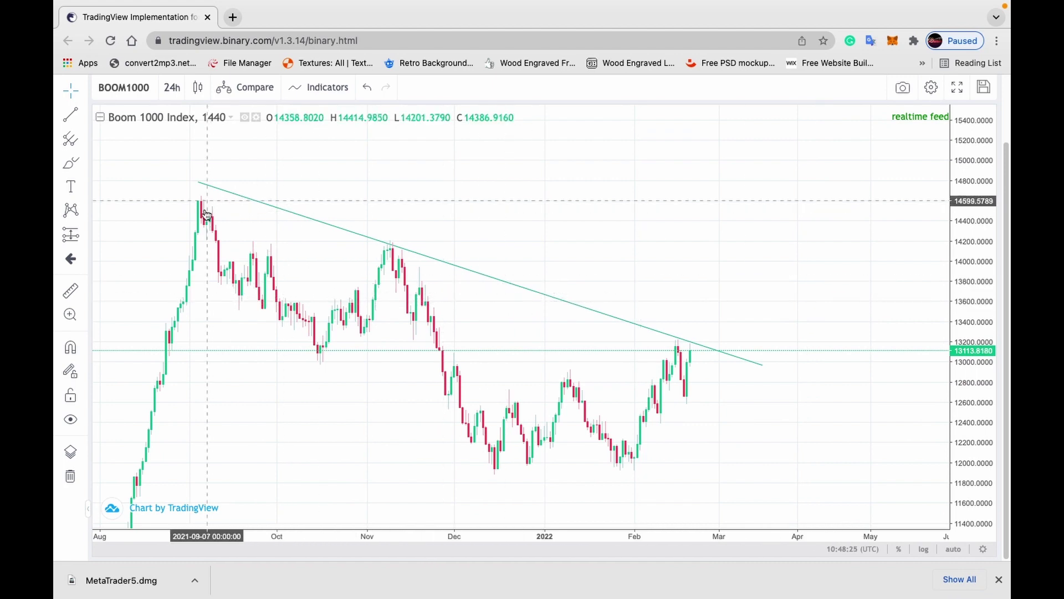
click(70, 162)
click(194, 198)
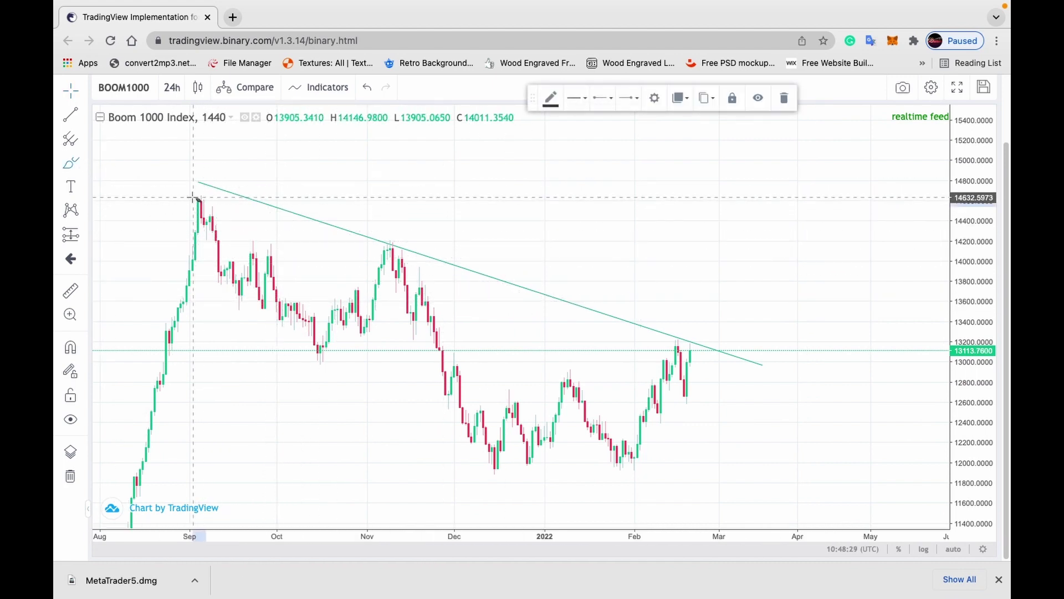
click(385, 244)
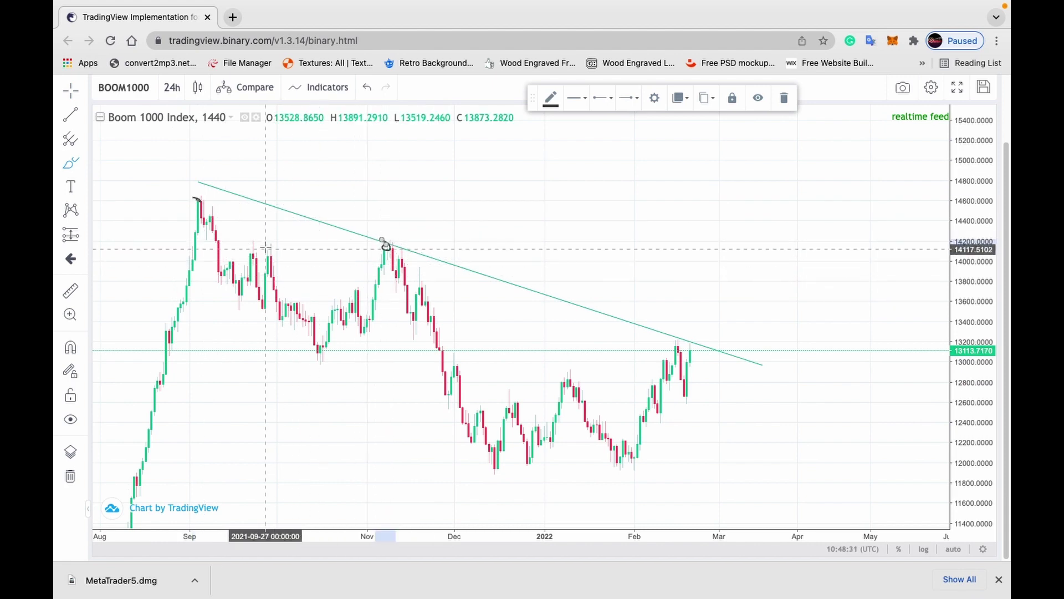
drag(250, 234, 288, 253)
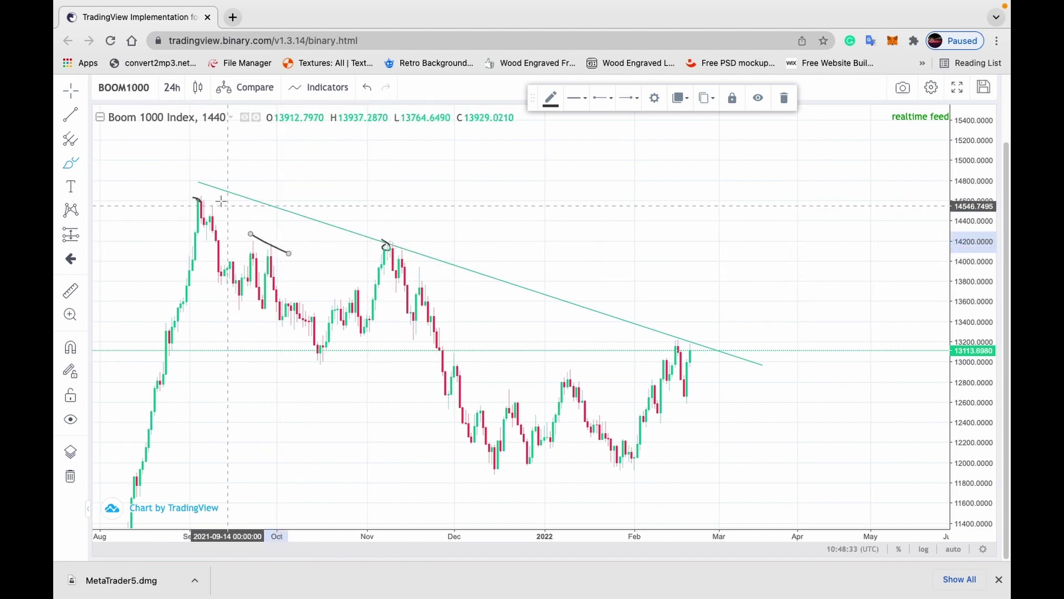
Step: Outline the lead-in phase with freehand strokes around the descending trend line from September to late November and label it "LEAD"
drag(190, 187, 478, 291)
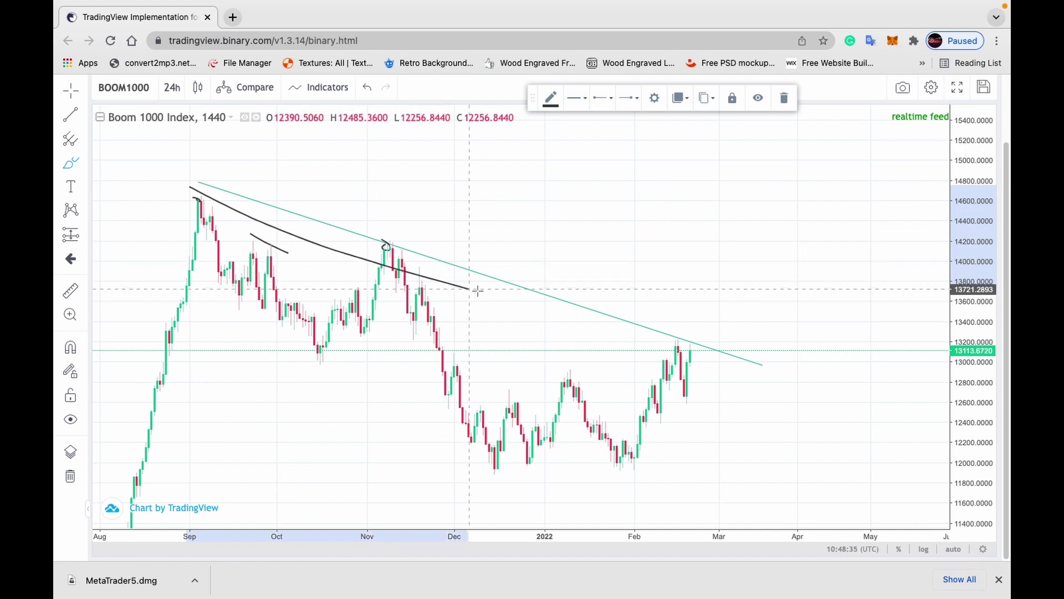
mouse_move(195, 180)
mouse_down()
mouse_move(424, 241)
mouse_move(427, 275)
mouse_up()
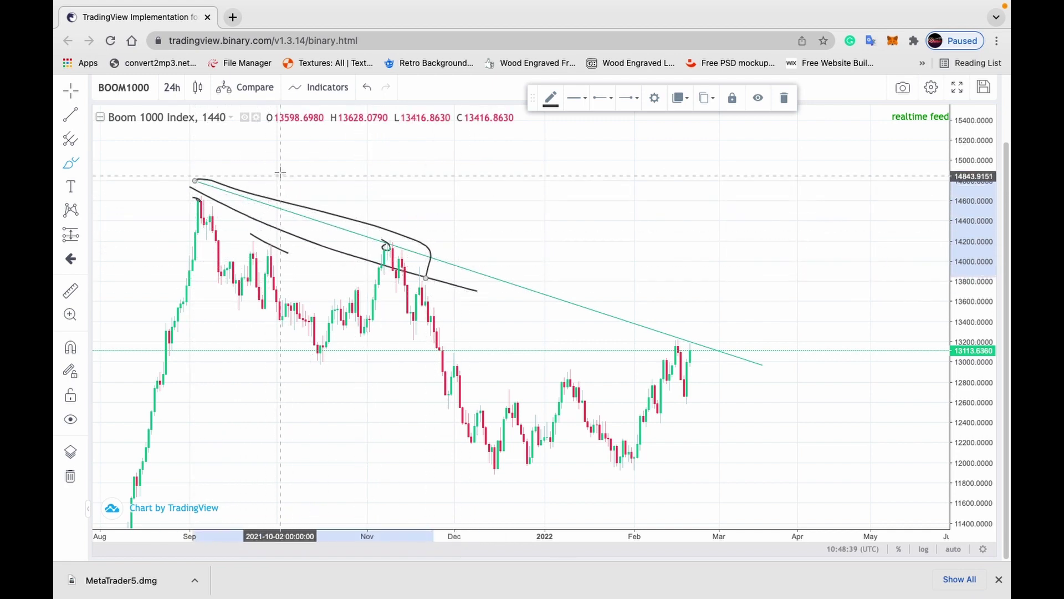
mouse_move(305, 187)
mouse_down()
mouse_move(291, 181)
mouse_move(307, 177)
mouse_move(317, 191)
mouse_move(343, 178)
mouse_up()
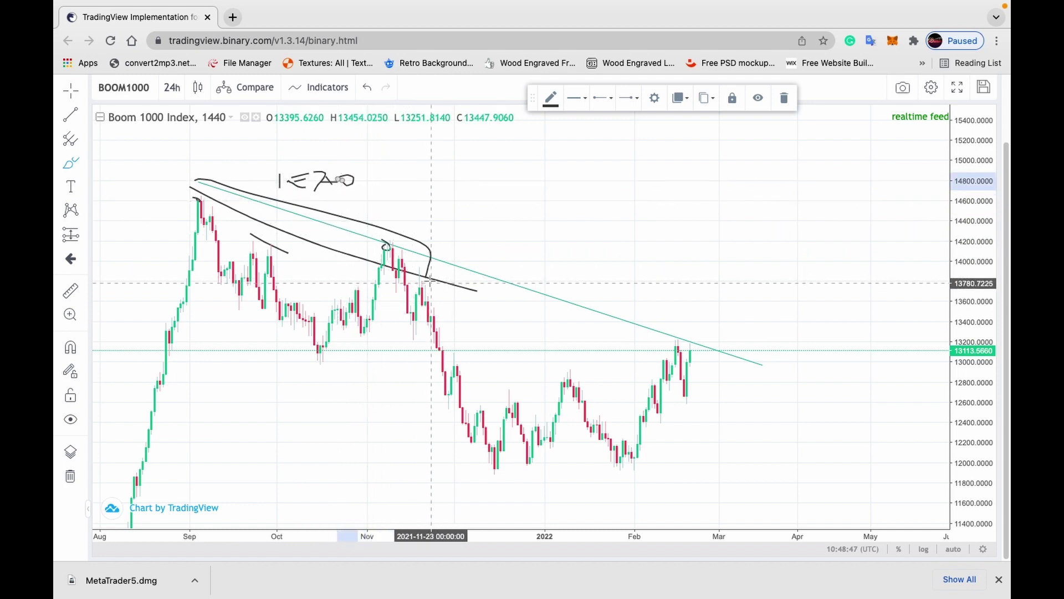
Step: Brush a near-horizontal support line at about 13300 to 13400 under the October and November lows and circle the lows along it
drag(185, 329, 443, 319)
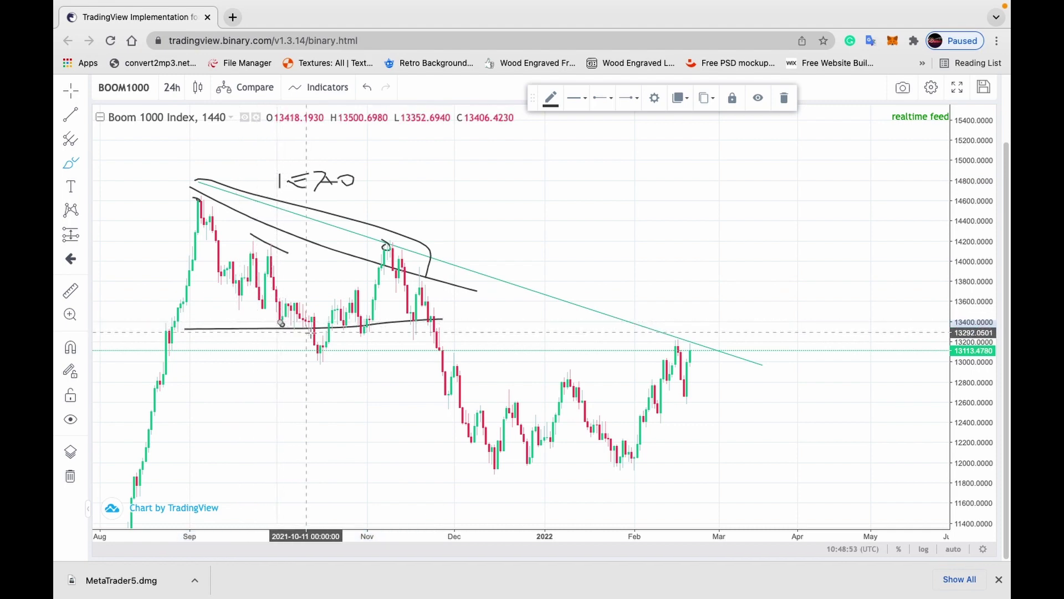
mouse_move(324, 331)
mouse_down()
mouse_move(316, 345)
mouse_move(411, 321)
mouse_up()
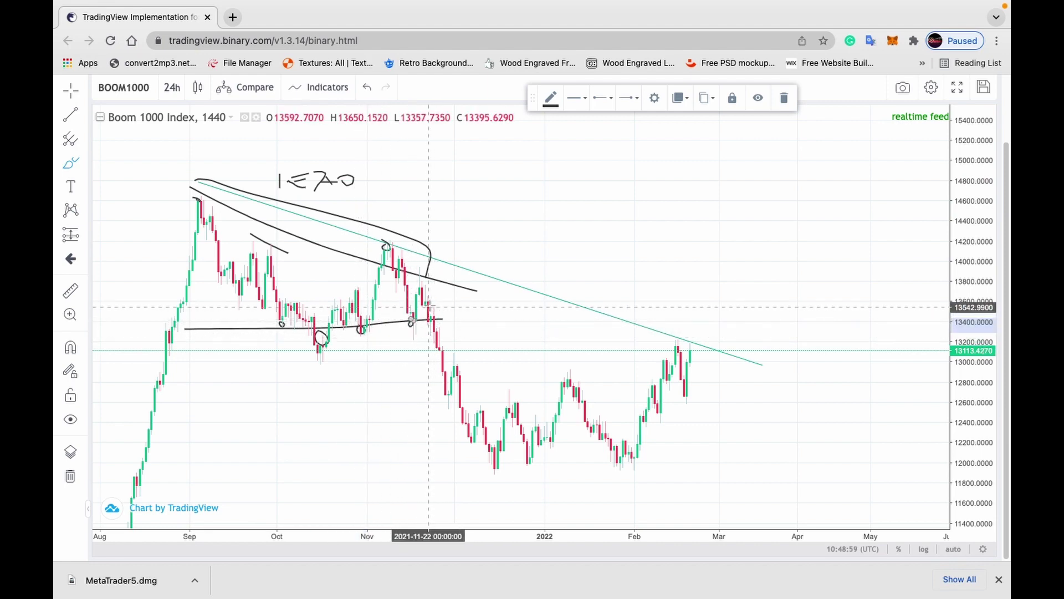
Step: Trace the bump phase freehand, from the steep late-November drop labelled "DU" through the flat base to the circled mid-February high
drag(432, 281, 463, 454)
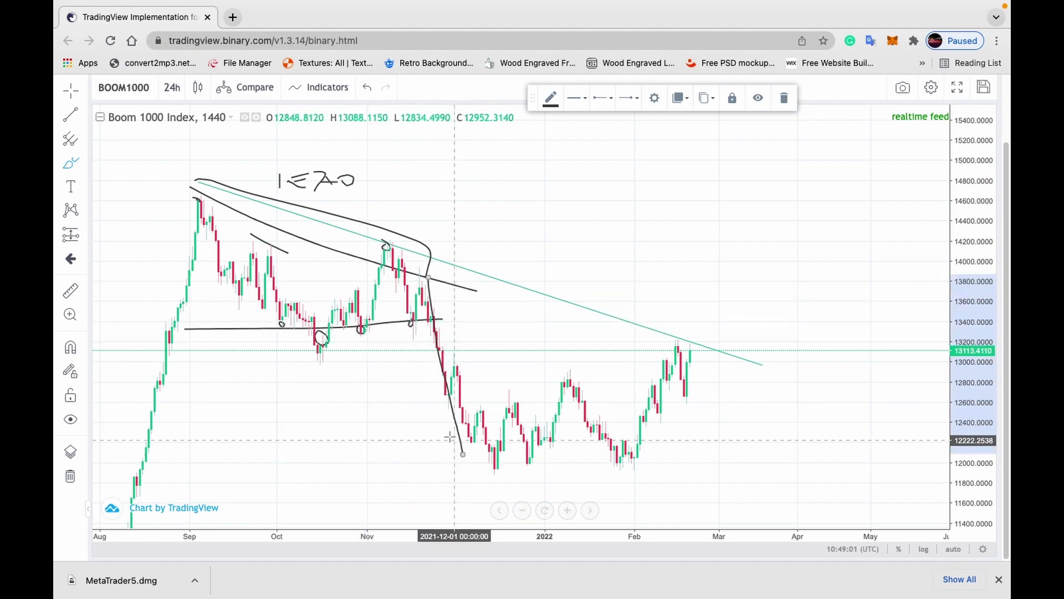
mouse_move(375, 426)
mouse_down()
mouse_move(376, 446)
mouse_move(391, 445)
mouse_up()
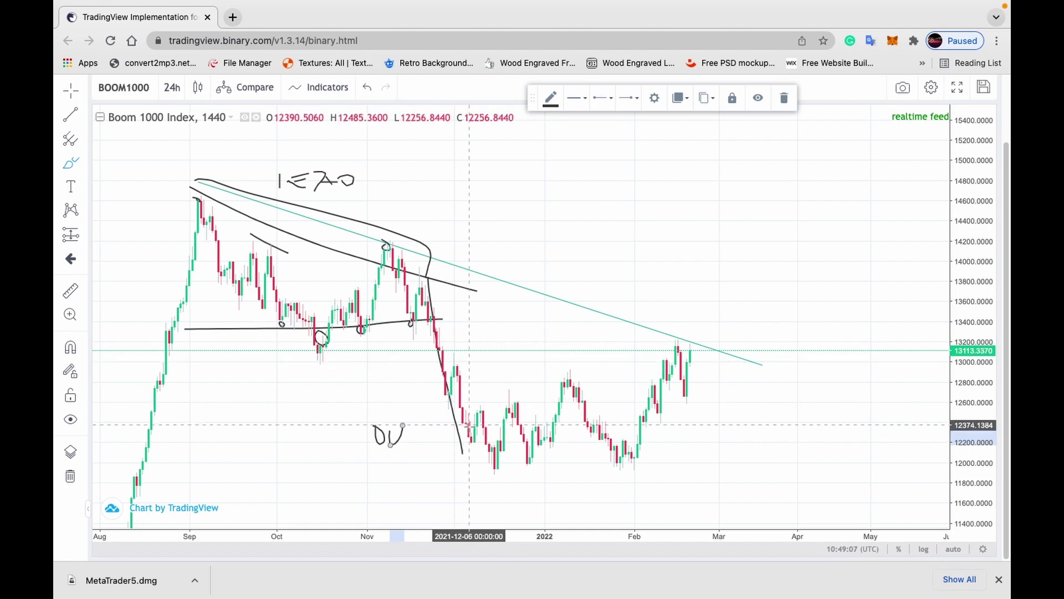
drag(467, 452, 644, 443)
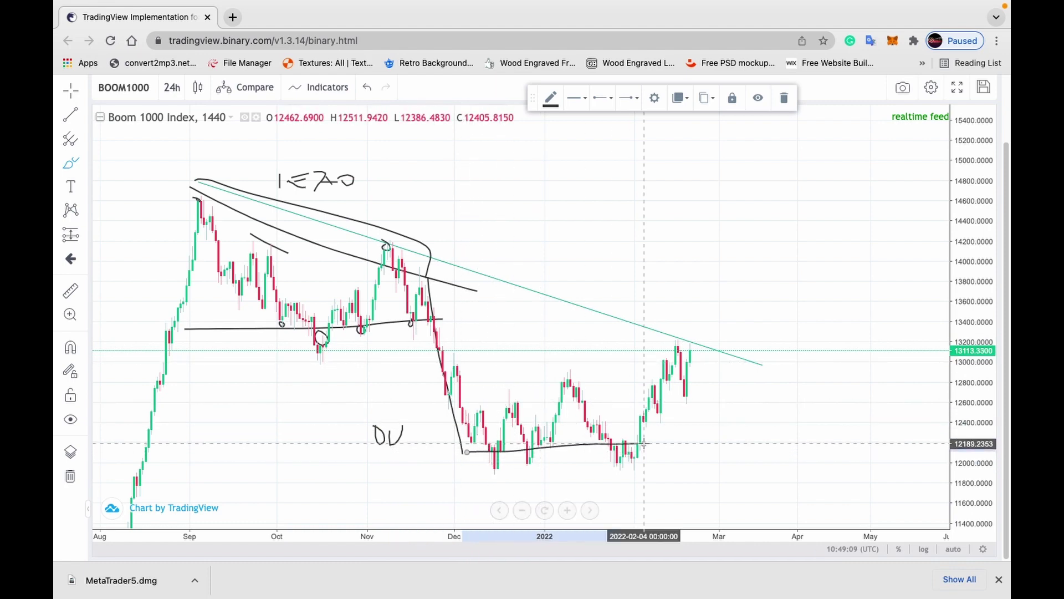
mouse_move(481, 430)
mouse_down()
mouse_move(617, 431)
mouse_move(643, 413)
mouse_move(680, 336)
mouse_move(679, 358)
mouse_up()
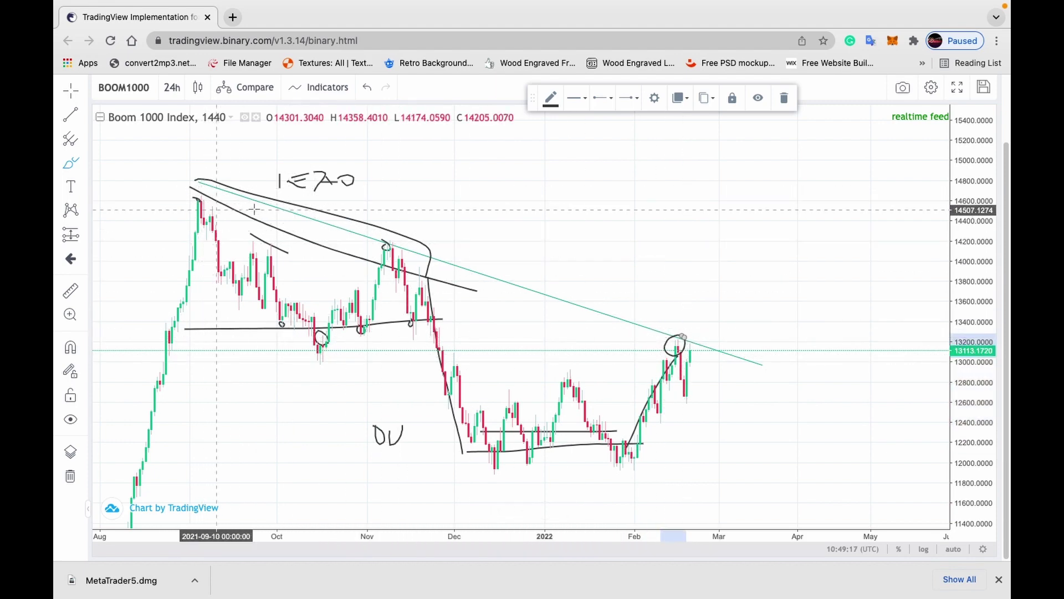
Step: Circle the September and November trend line touches and sketch a February pullback followed by a breakout to about 13480
drag(193, 180, 195, 176)
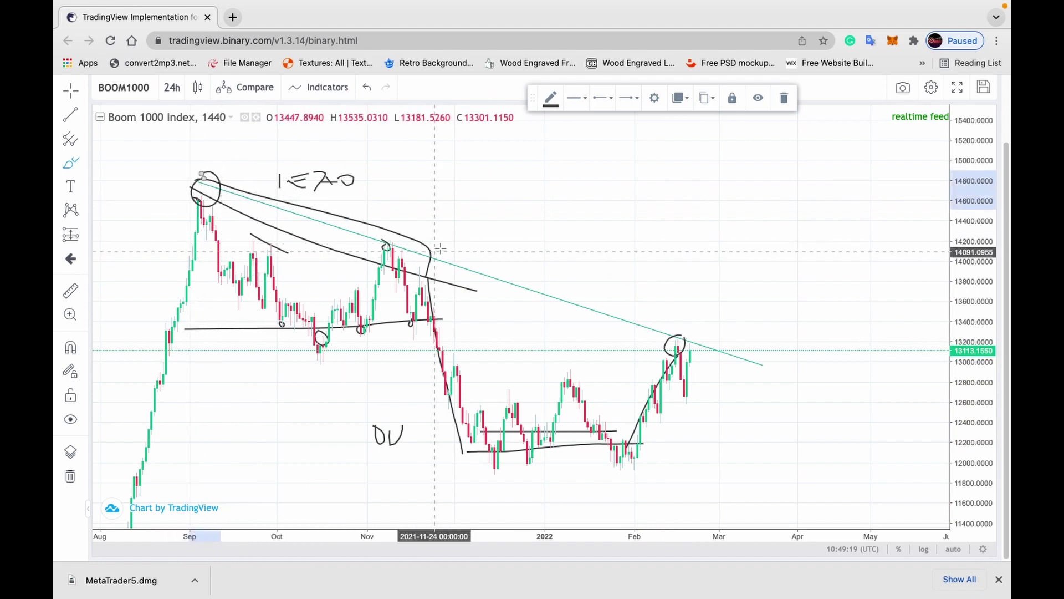
drag(410, 235, 381, 229)
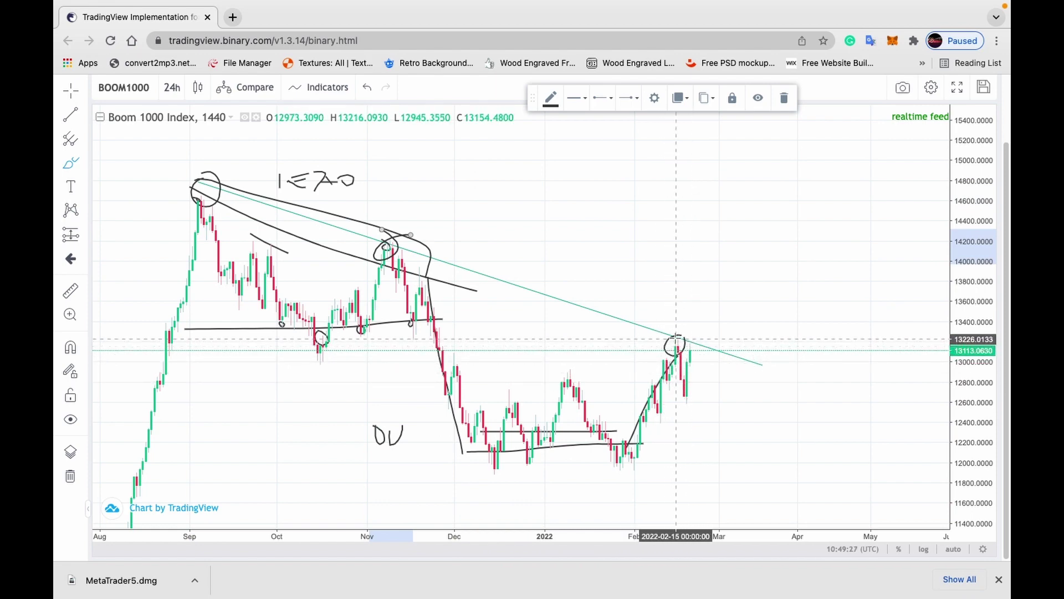
mouse_move(677, 341)
mouse_down()
mouse_move(687, 392)
mouse_move(679, 339)
mouse_up()
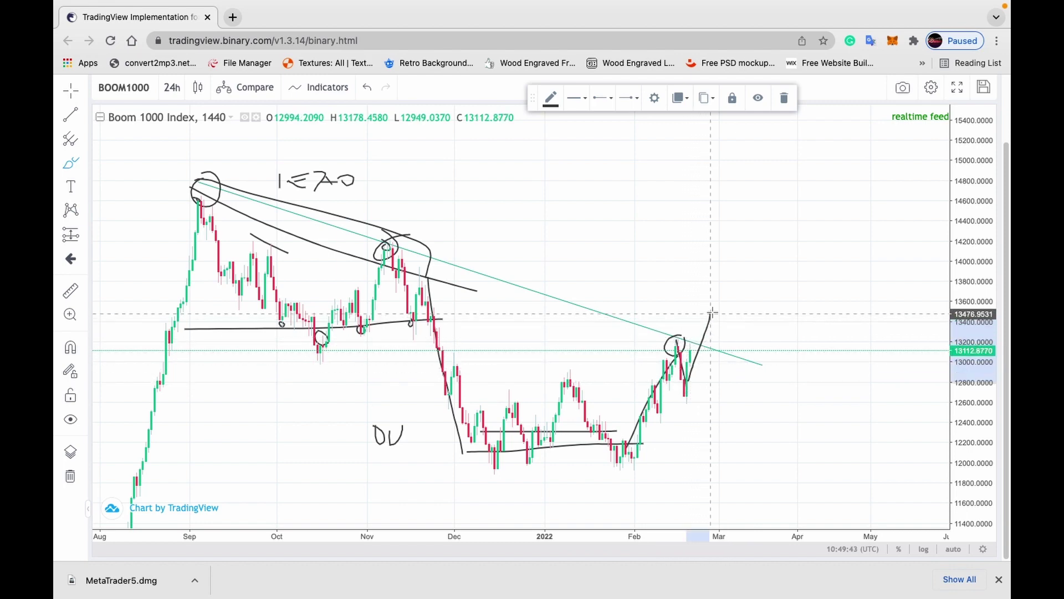
drag(723, 324, 728, 336)
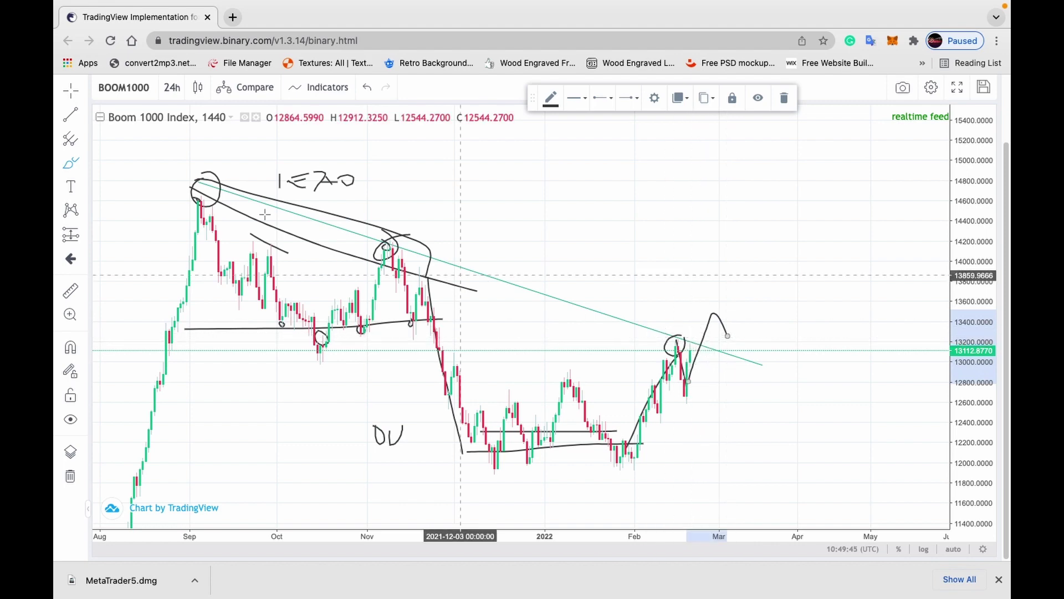
Step: Draw a rectangle zone from 2021-09-29 to 2022-03-26 between about 13305 and 13200
click(84, 164)
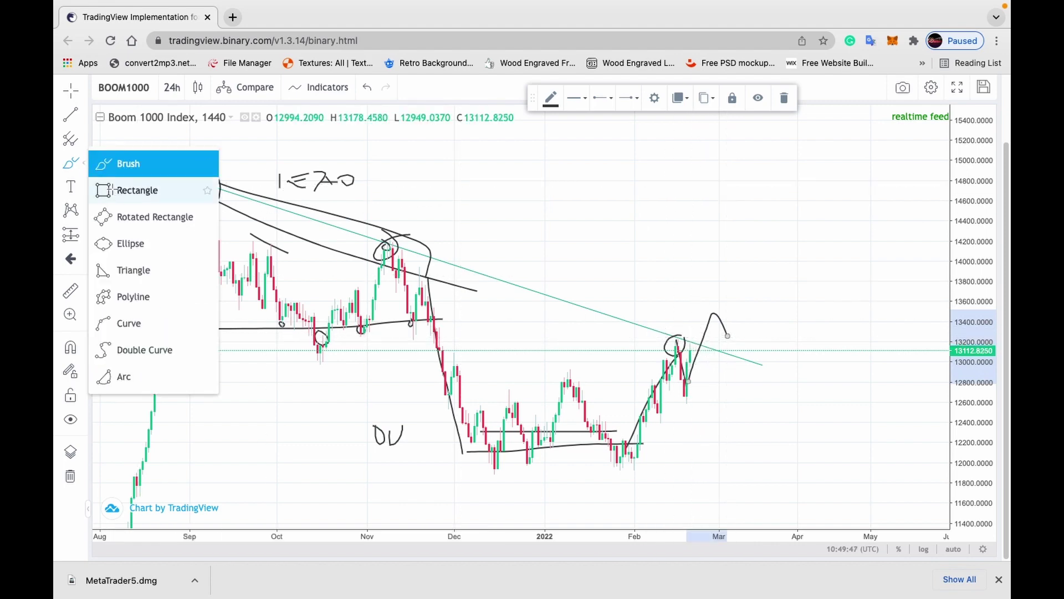
click(113, 188)
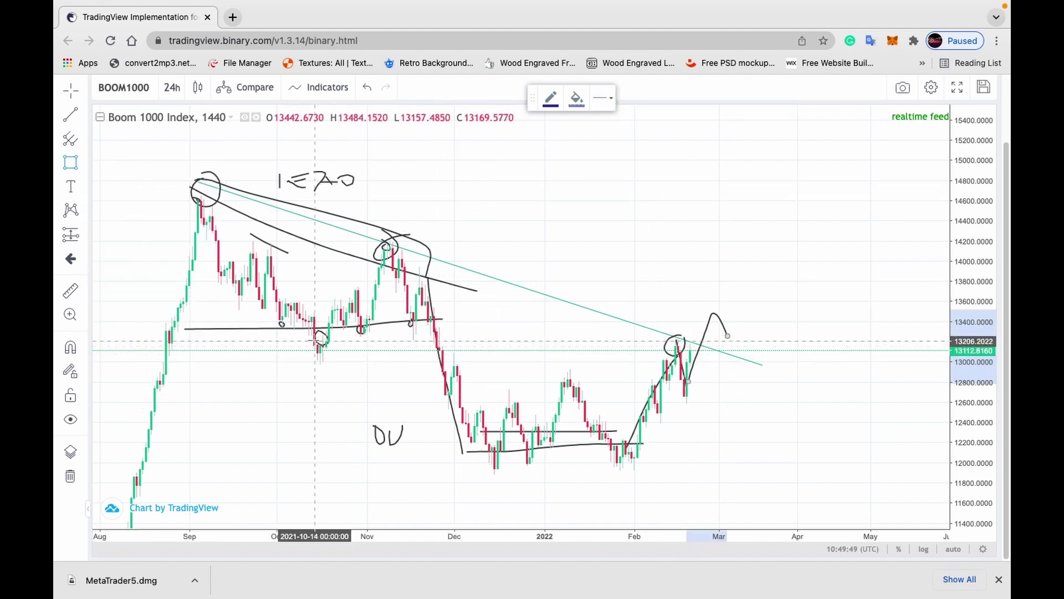
drag(270, 331, 777, 341)
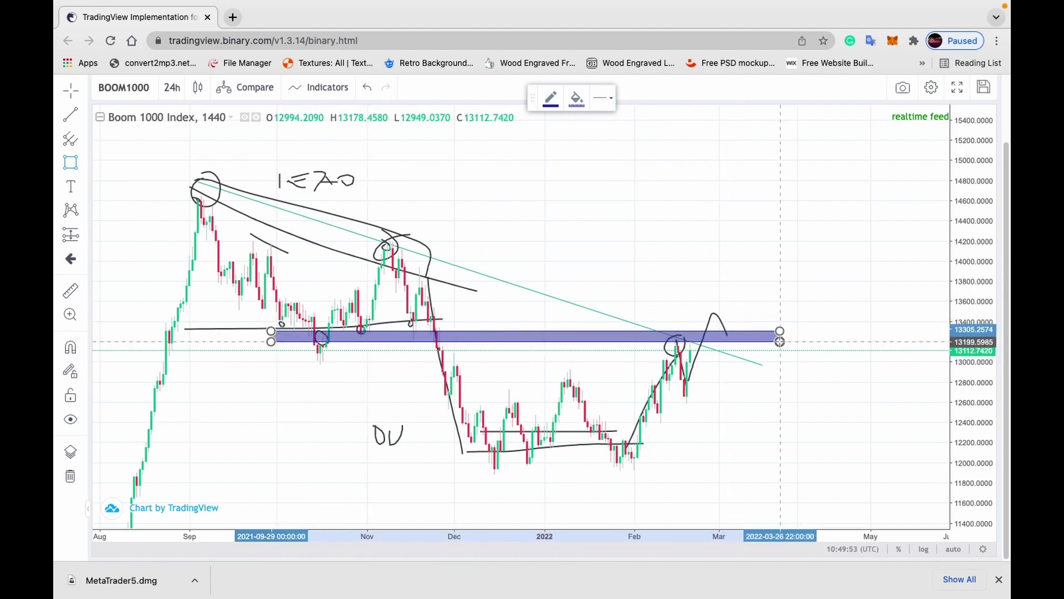
click(714, 288)
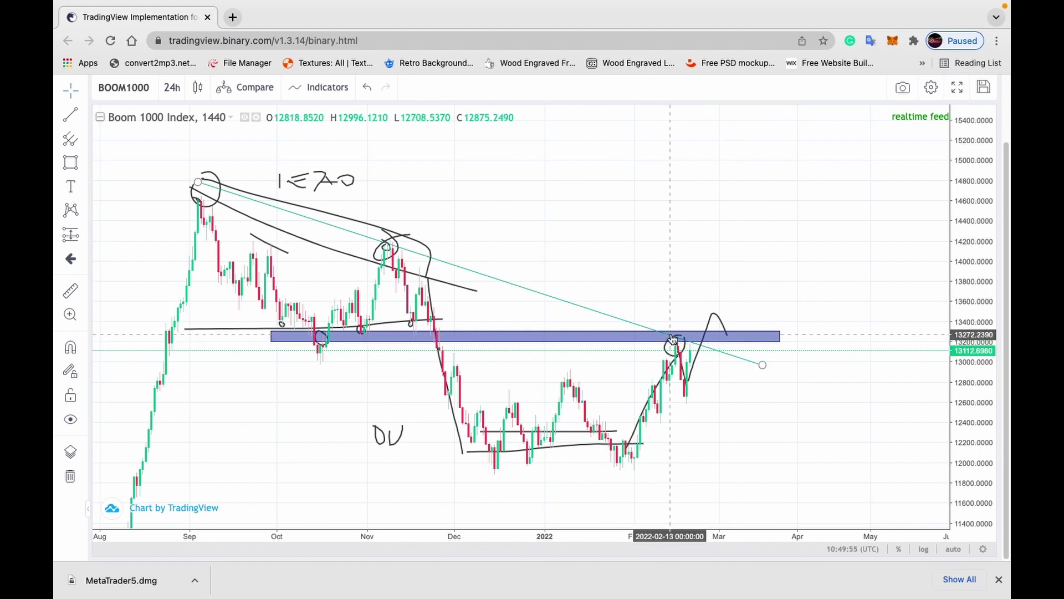
Step: Brush an arrow toward the October low, mark the zone's touches through February, and sketch a possible drop from the zone
click(84, 163)
click(111, 164)
drag(253, 394, 299, 349)
drag(364, 367, 361, 333)
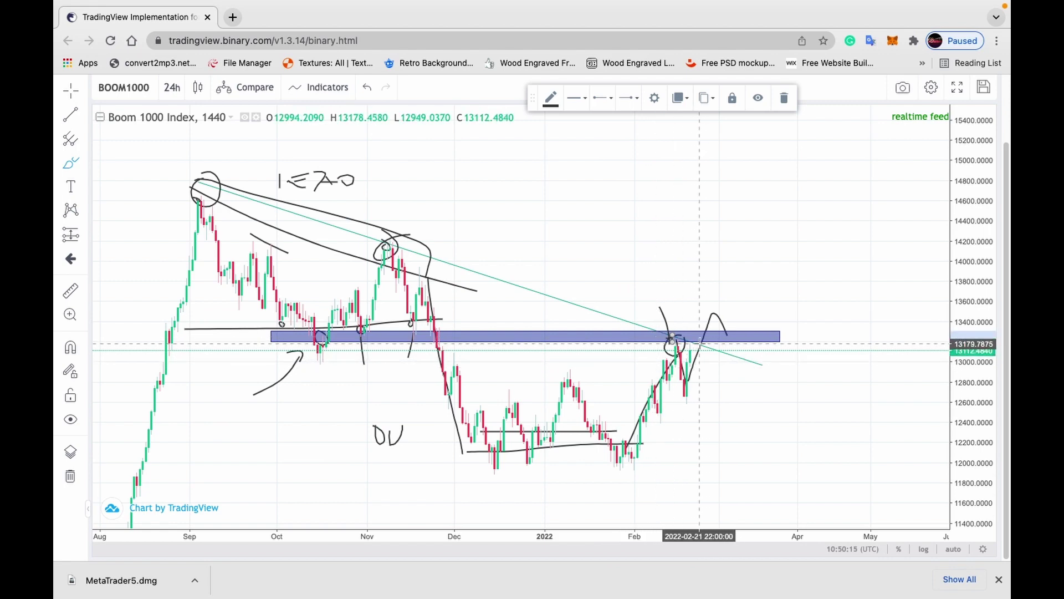
drag(701, 344, 730, 407)
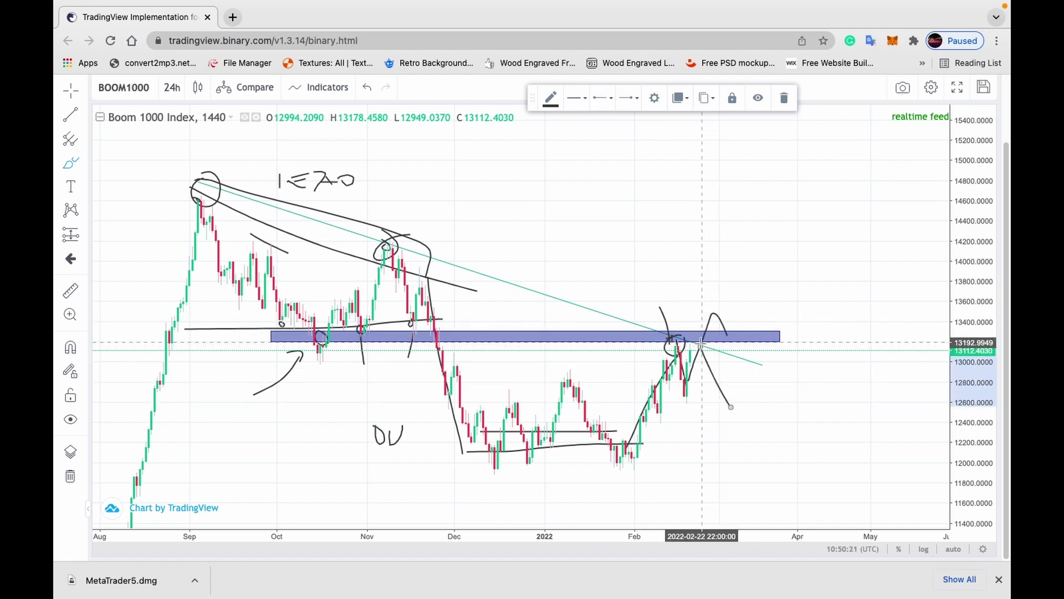
Step: Brush a labelled downtrend arrow above the highs, and sketch a breakout and retest of the zone with an arrow rising to about 14400
mouse_move(302, 148)
mouse_down()
mouse_move(589, 230)
mouse_move(548, 230)
mouse_move(541, 177)
mouse_move(547, 206)
mouse_move(562, 194)
mouse_move(586, 197)
mouse_up()
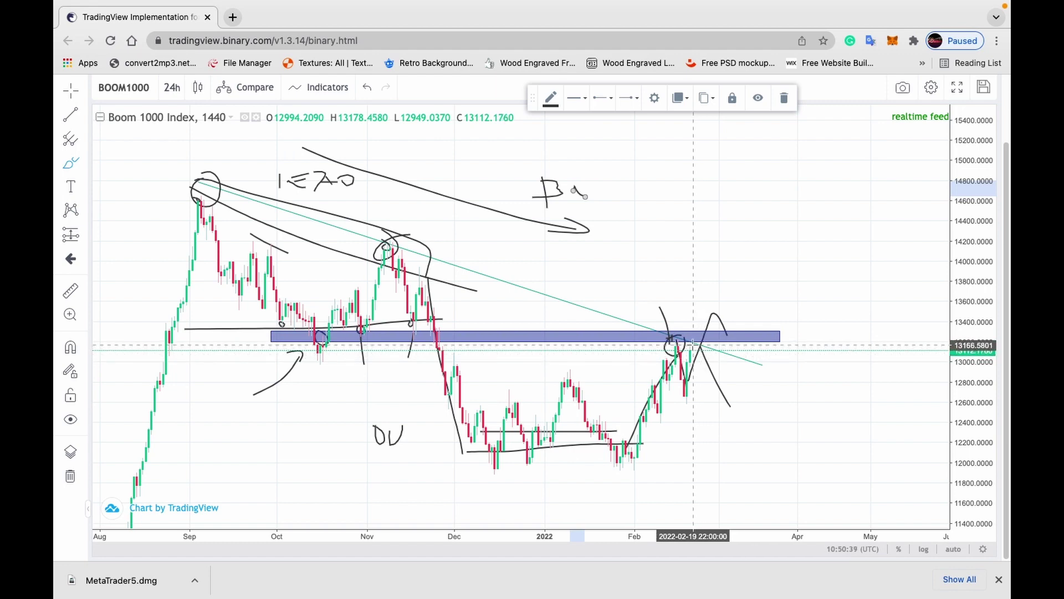
drag(692, 342, 710, 296)
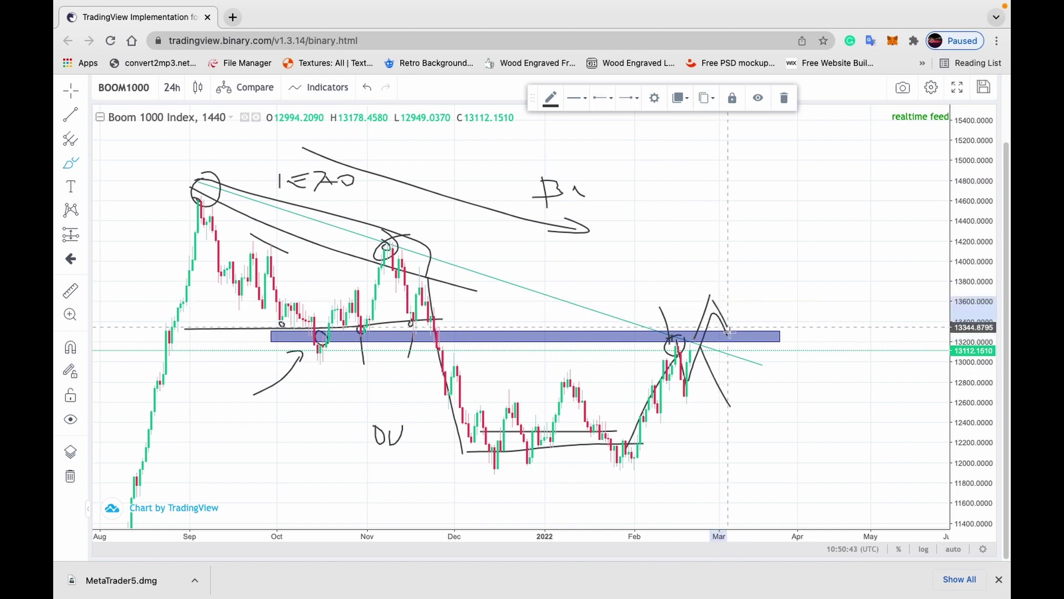
drag(737, 331, 777, 326)
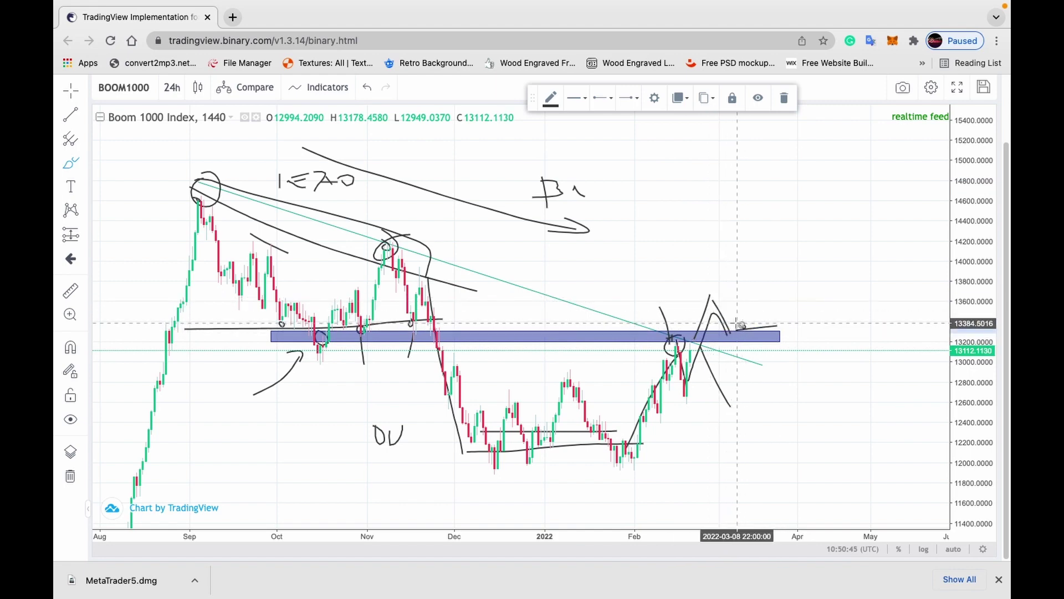
drag(736, 324, 803, 233)
drag(785, 222, 803, 234)
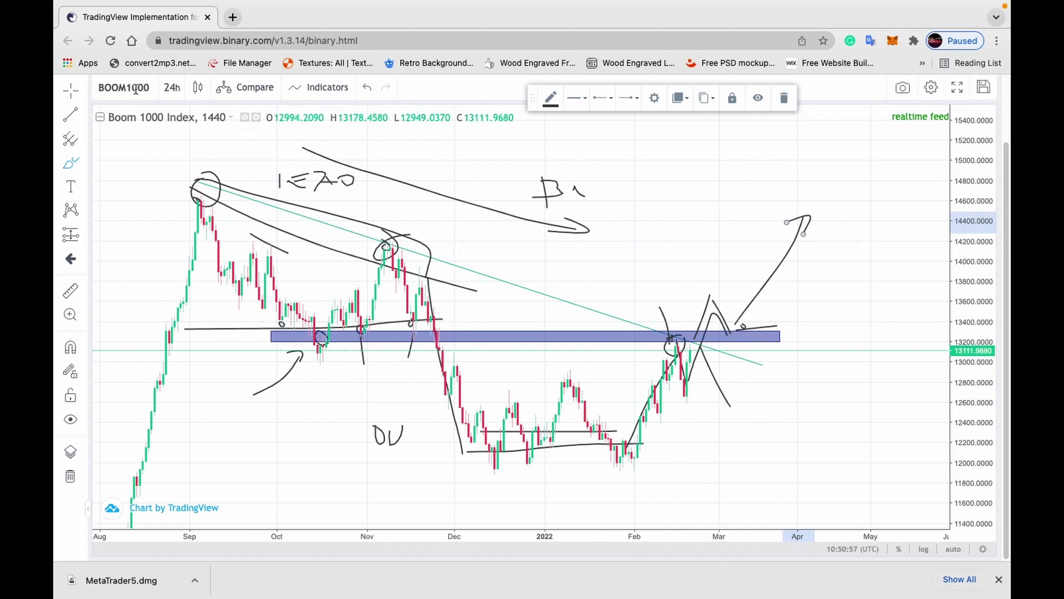
Step: Switch the chart to the Crash 1000 Index and delete the stray brush stroke made near March
click(153, 87)
text(CRASH)
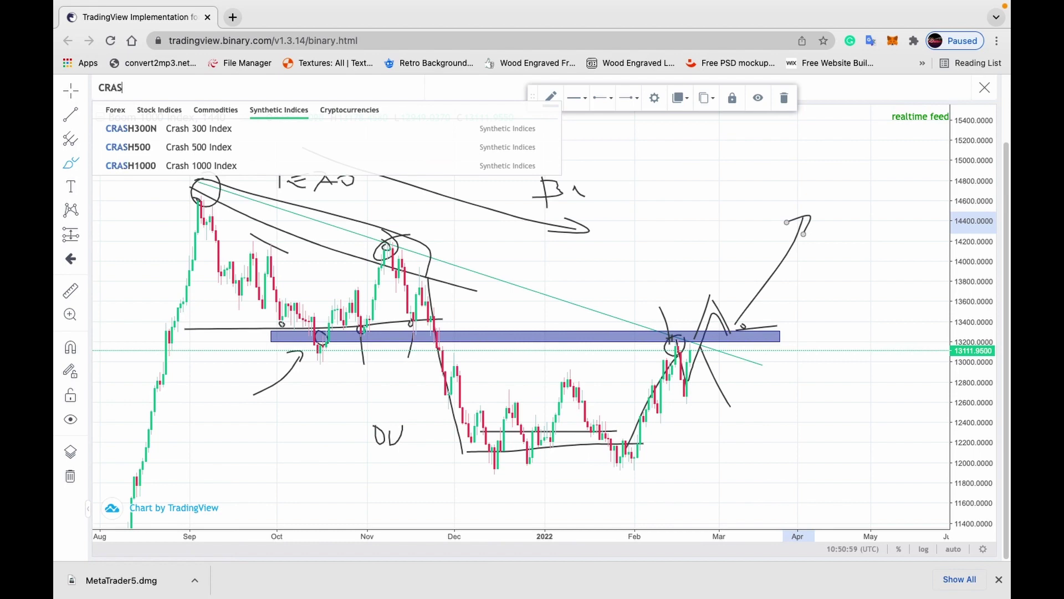
click(148, 166)
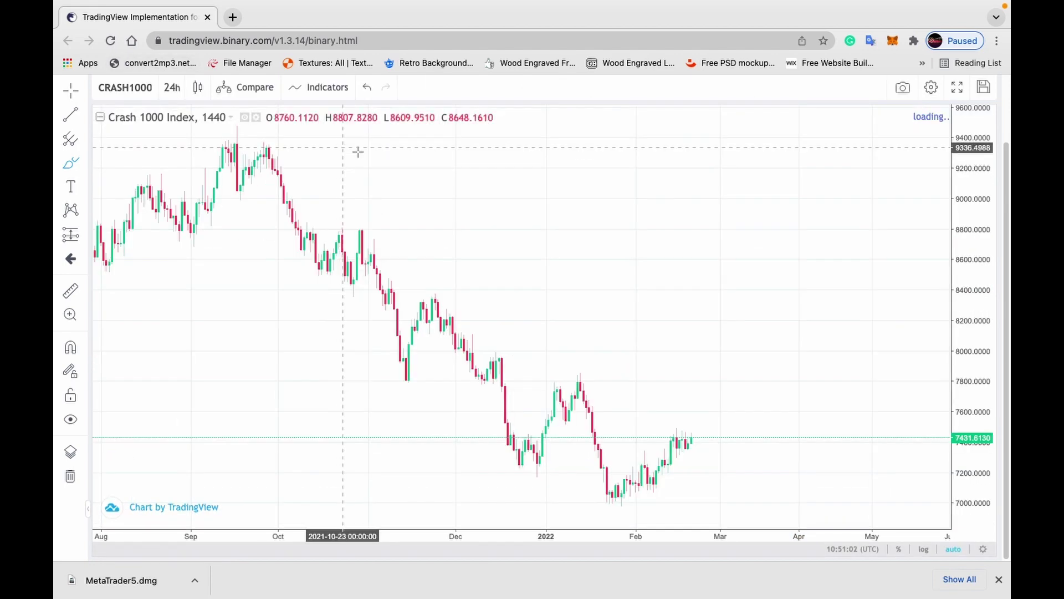
scroll(515, 277, down, 1)
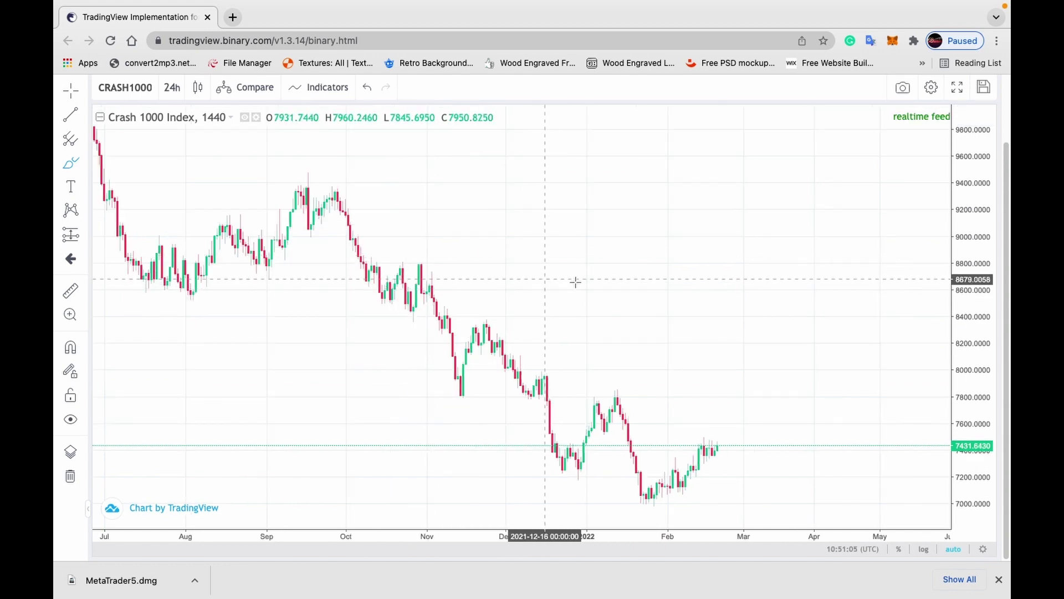
drag(742, 282, 746, 304)
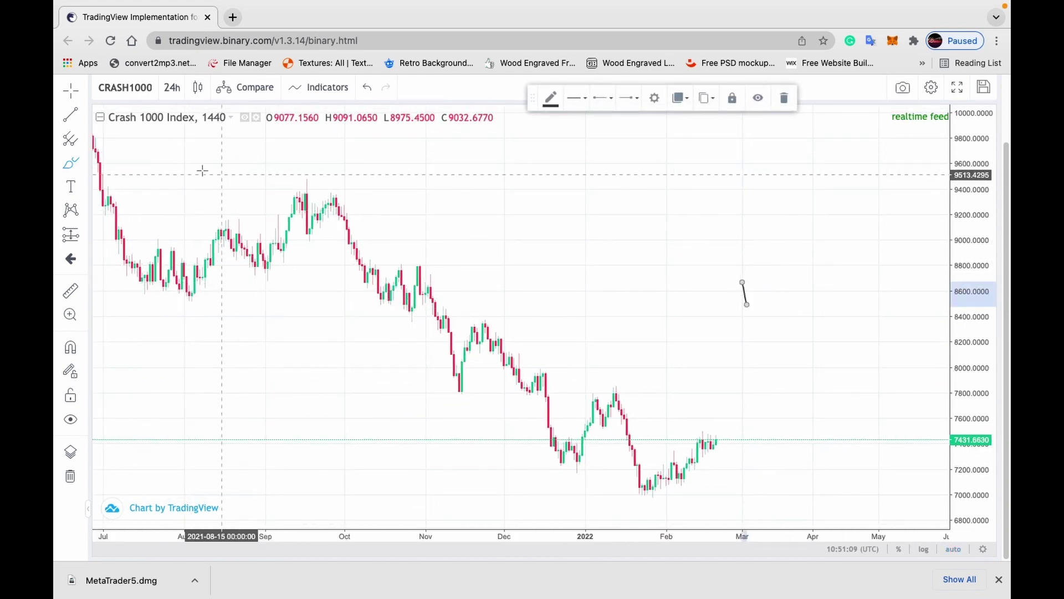
click(784, 98)
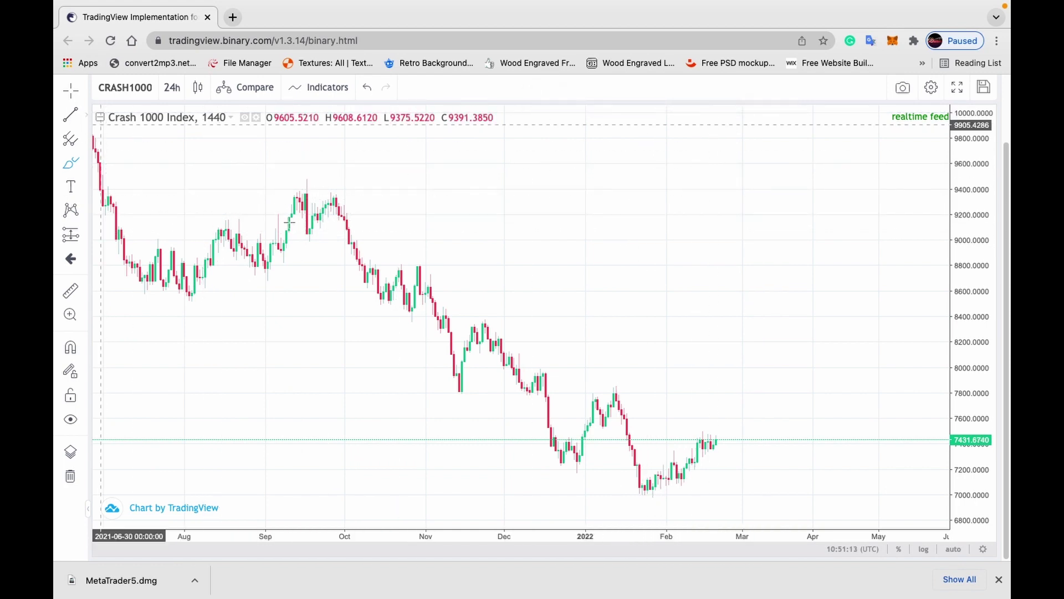
Step: Draw a falling trendline from 2021-09-20 at about 9440 to 2022-02-14 at about 7229, and circle its touches and the February crossing
click(314, 183)
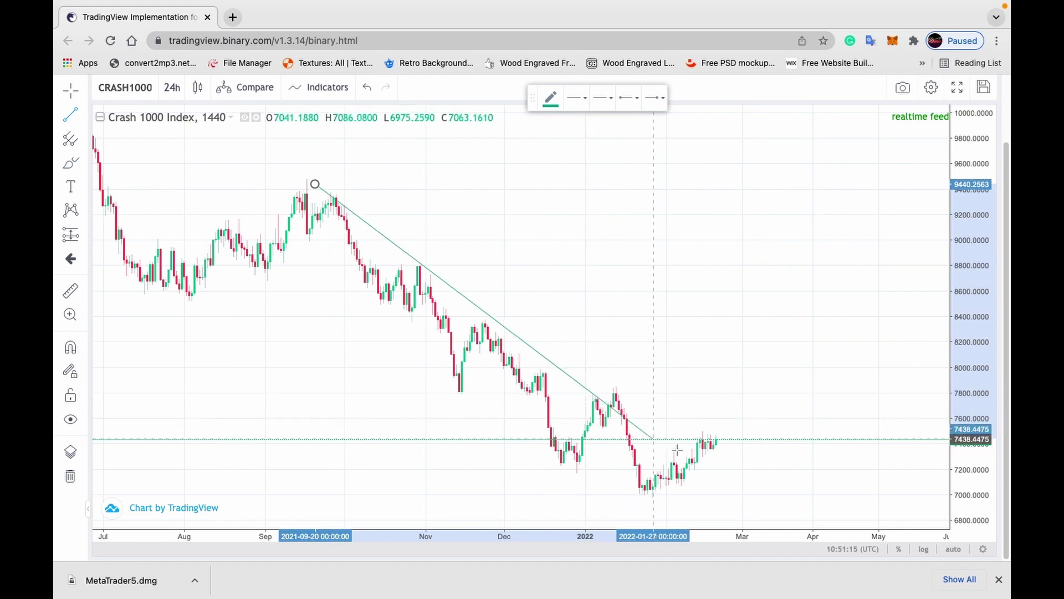
click(699, 465)
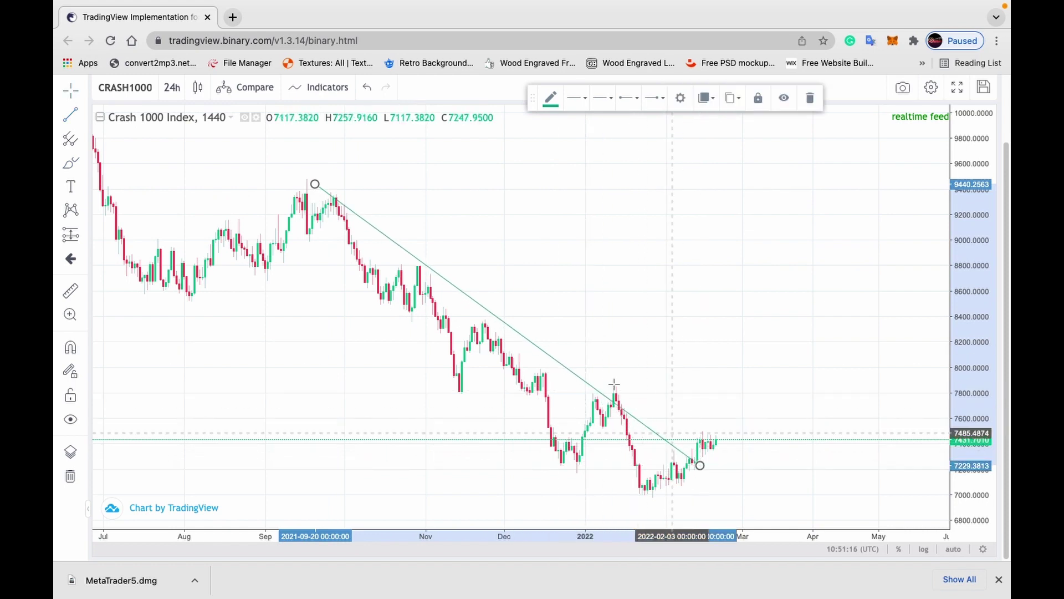
click(77, 164)
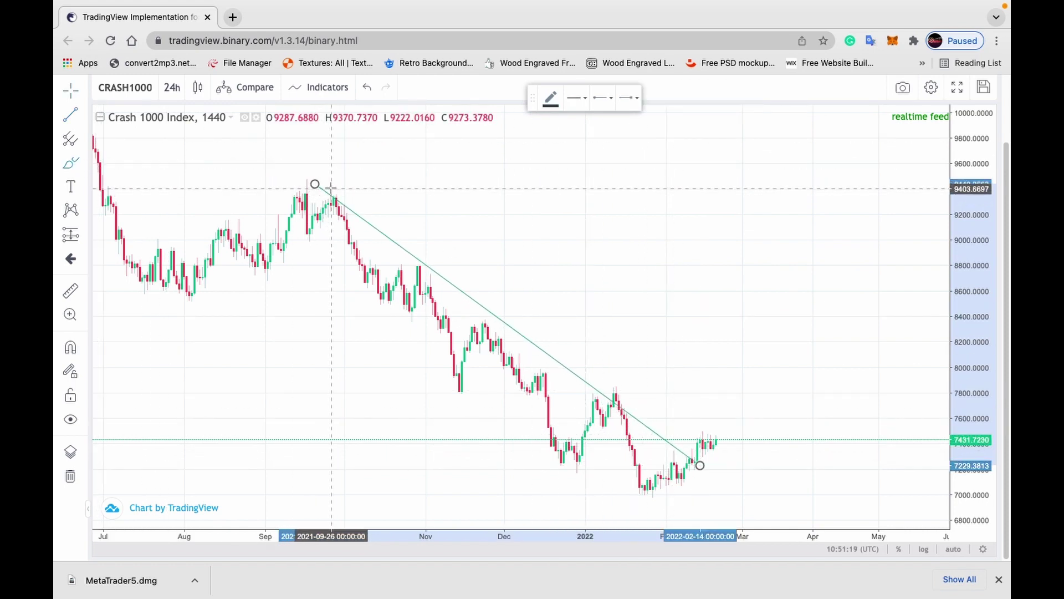
drag(327, 199, 331, 191)
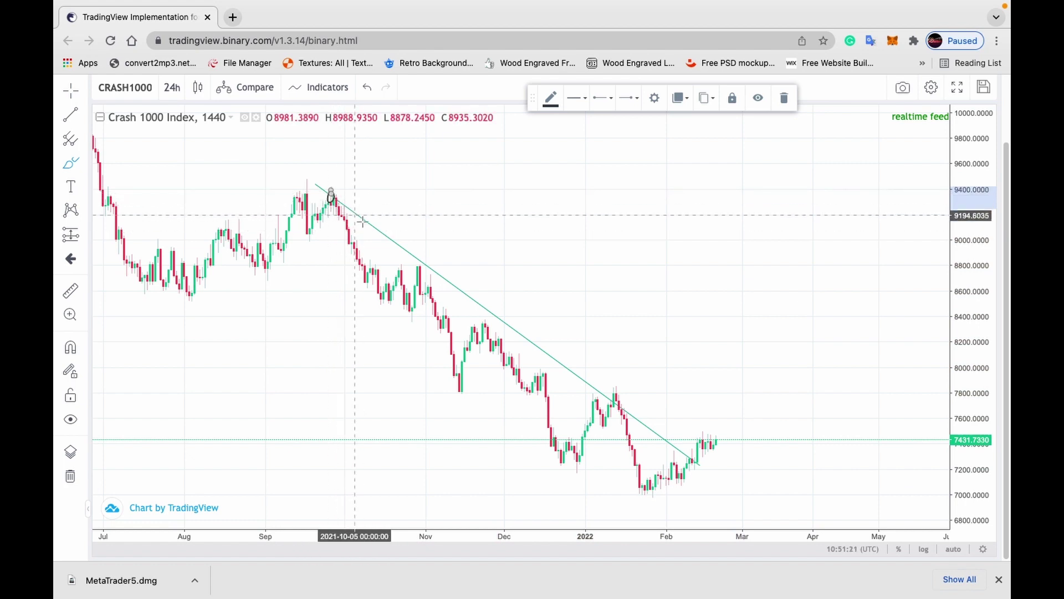
drag(420, 261, 425, 268)
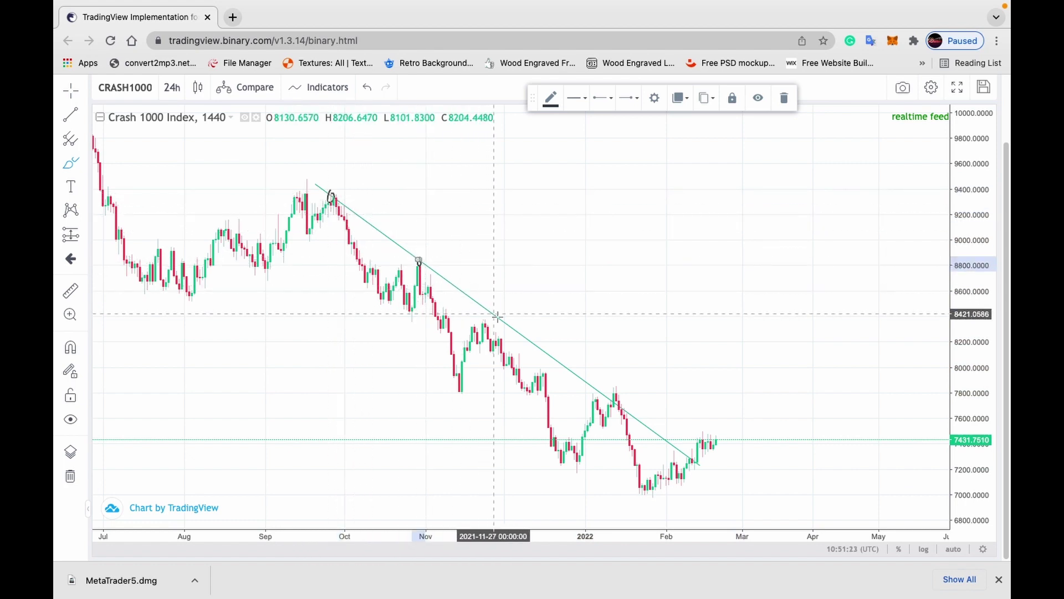
mouse_move(604, 386)
mouse_down()
mouse_move(613, 395)
mouse_move(604, 389)
mouse_up()
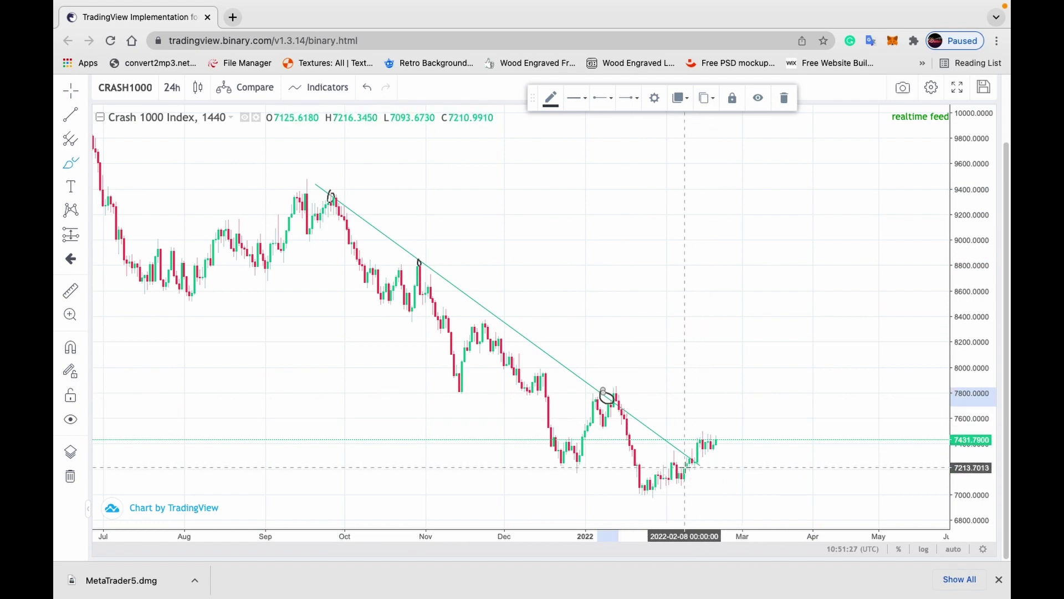
drag(700, 460, 679, 453)
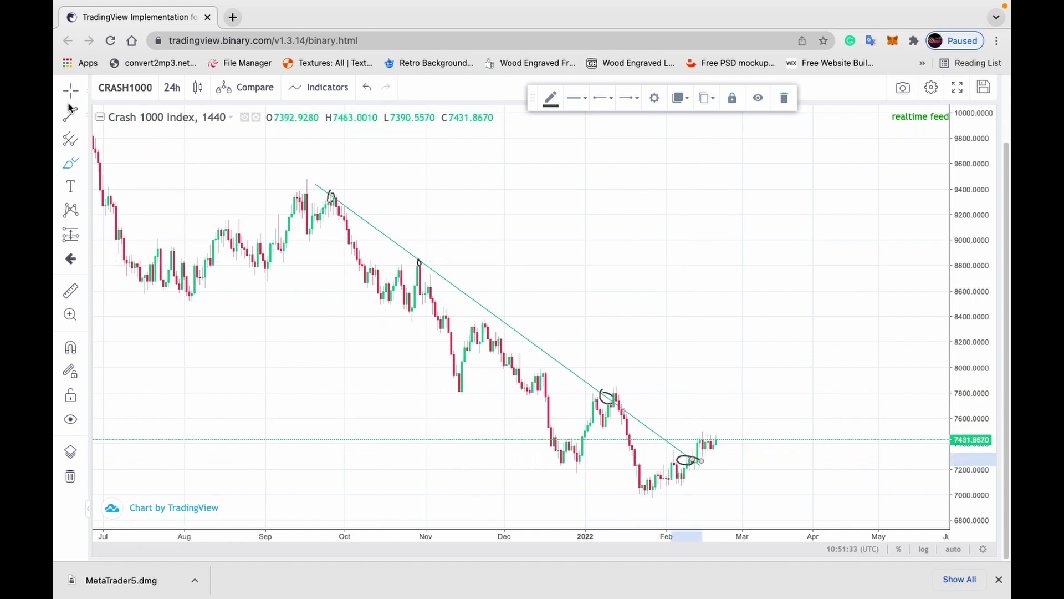
Step: Extend the lower end of the falling trendline to 2022-02-22 at about 7099
drag(618, 288, 669, 296)
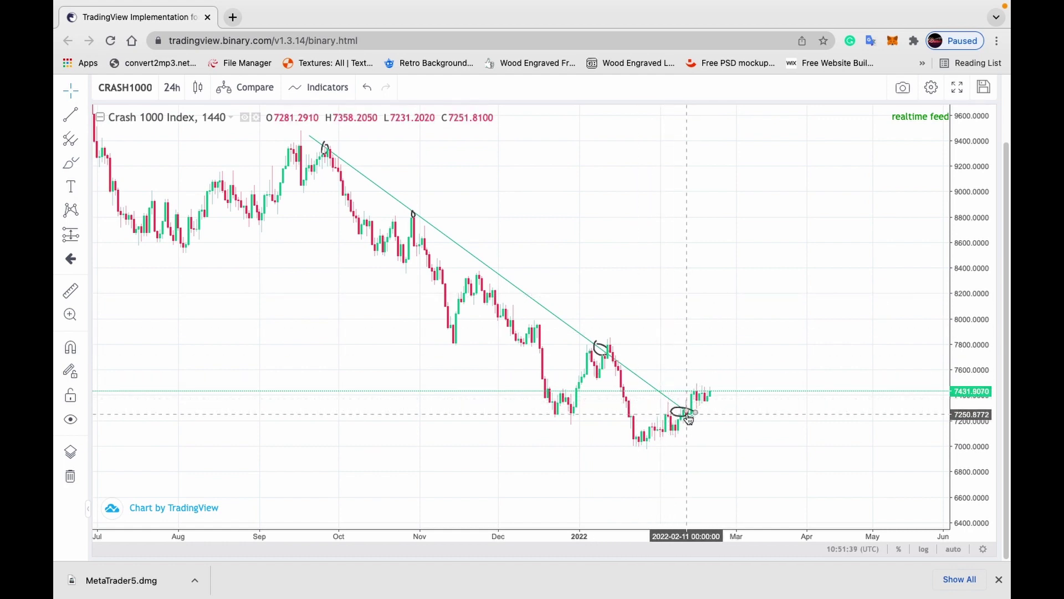
click(668, 400)
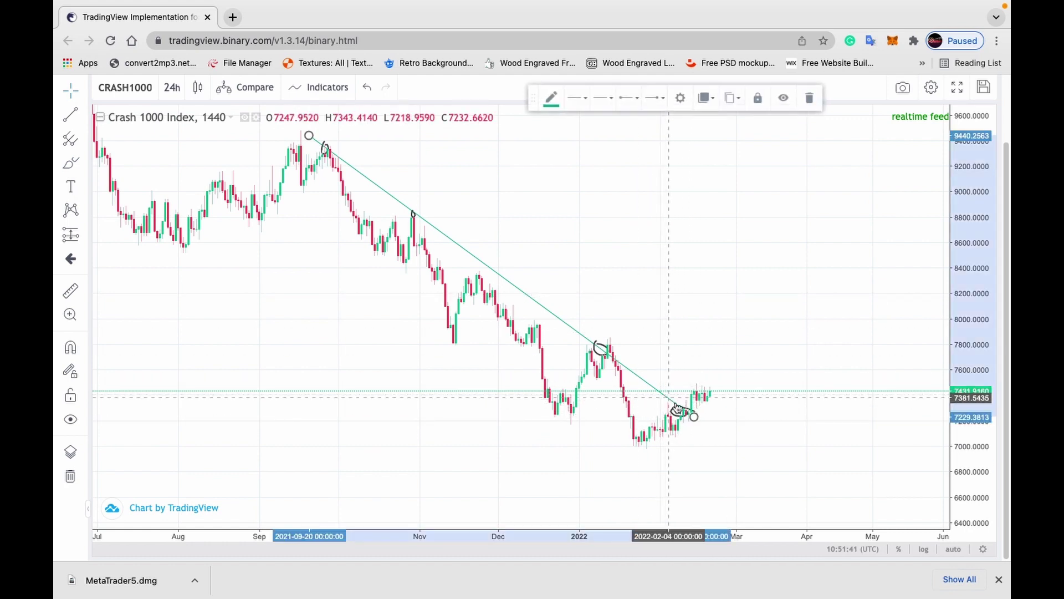
drag(694, 416, 719, 432)
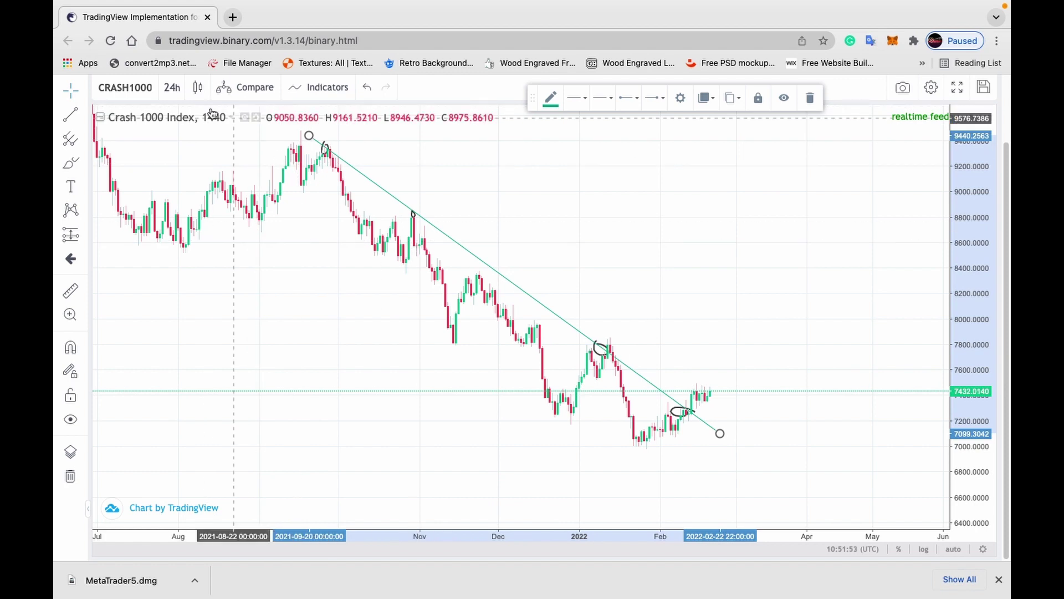
Step: Switch the chart to 4 hours and draw a rising trendline under the lows from 2022-01-28 at about 6973 up to about 7415
click(163, 91)
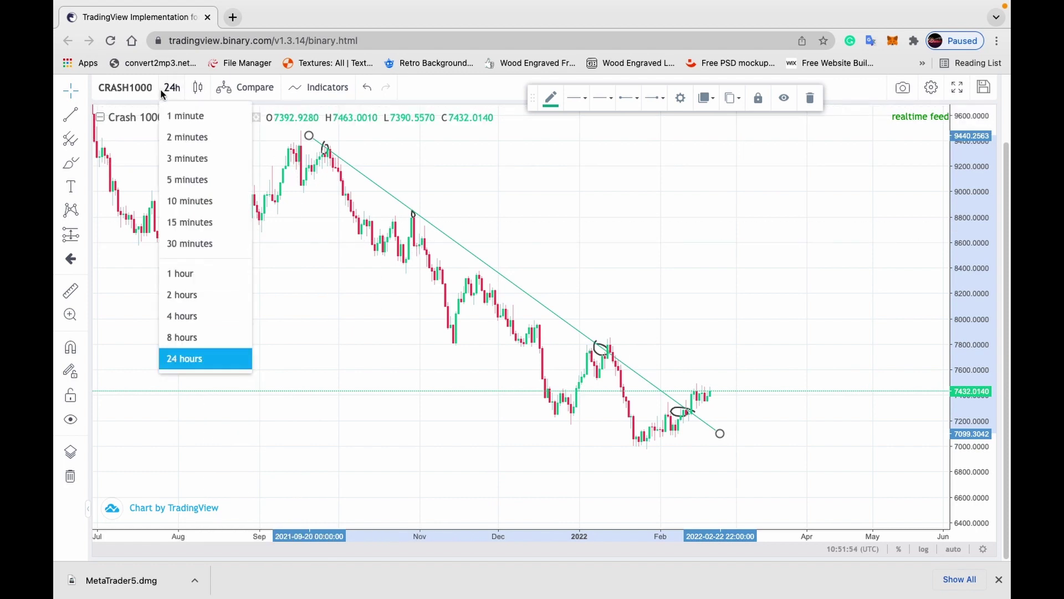
click(209, 317)
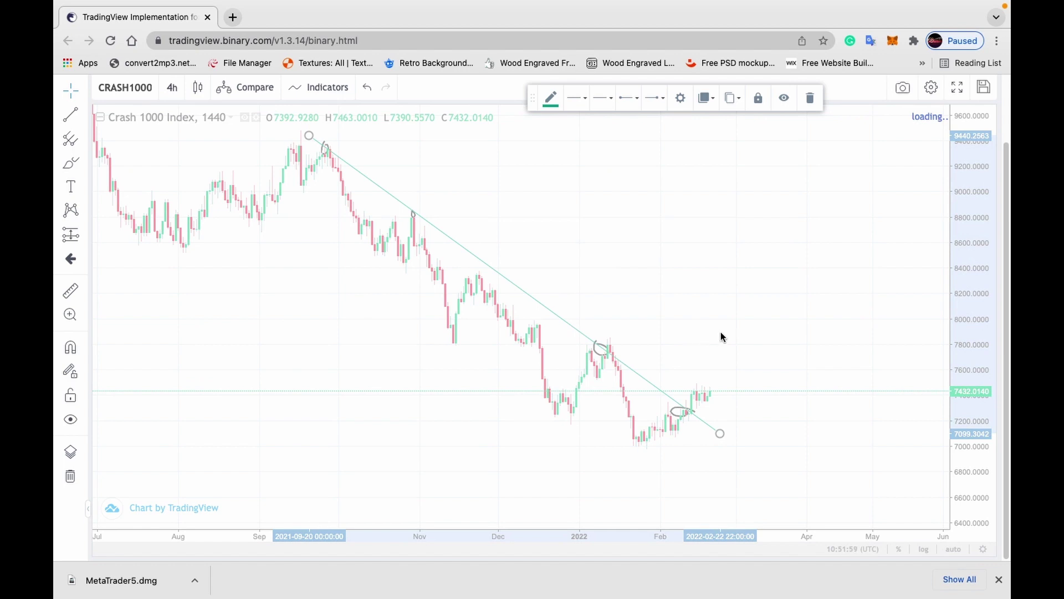
mouse_move(963, 442)
mouse_down()
mouse_move(913, 226)
mouse_move(815, 195)
mouse_move(997, 448)
mouse_move(923, 365)
mouse_move(788, 266)
mouse_move(717, 242)
mouse_move(969, 414)
mouse_move(808, 344)
mouse_move(618, 369)
mouse_up()
mouse_move(734, 375)
mouse_down()
mouse_move(733, 335)
mouse_move(746, 316)
mouse_move(917, 263)
mouse_move(826, 310)
mouse_up()
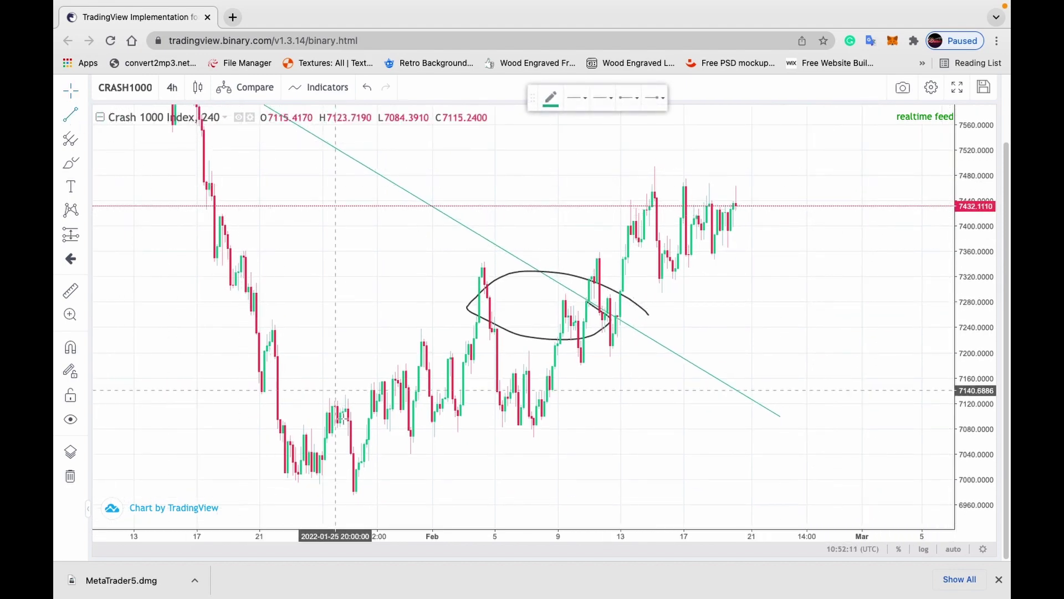
click(371, 496)
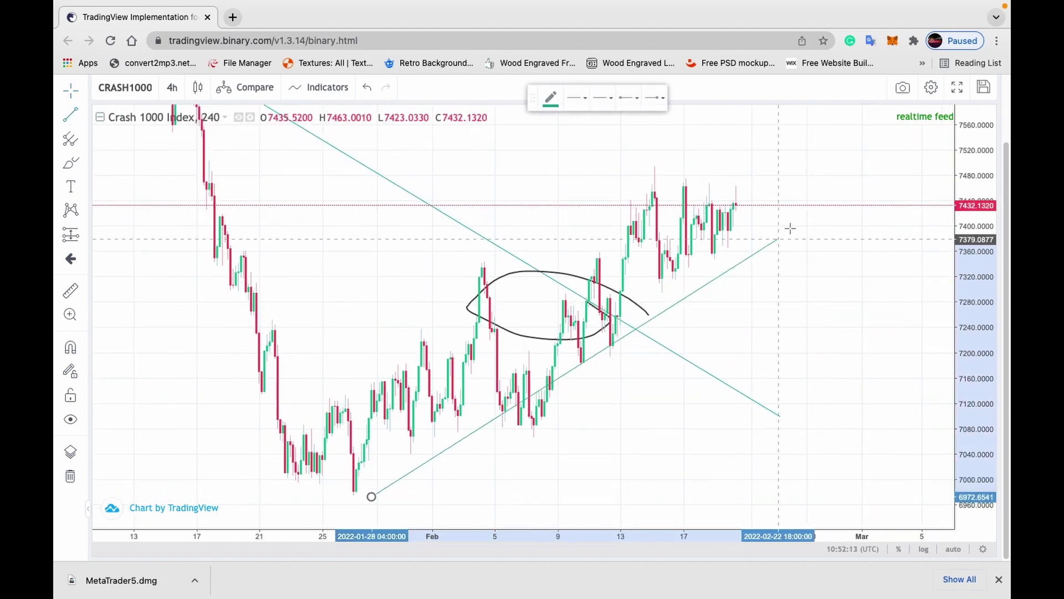
click(803, 216)
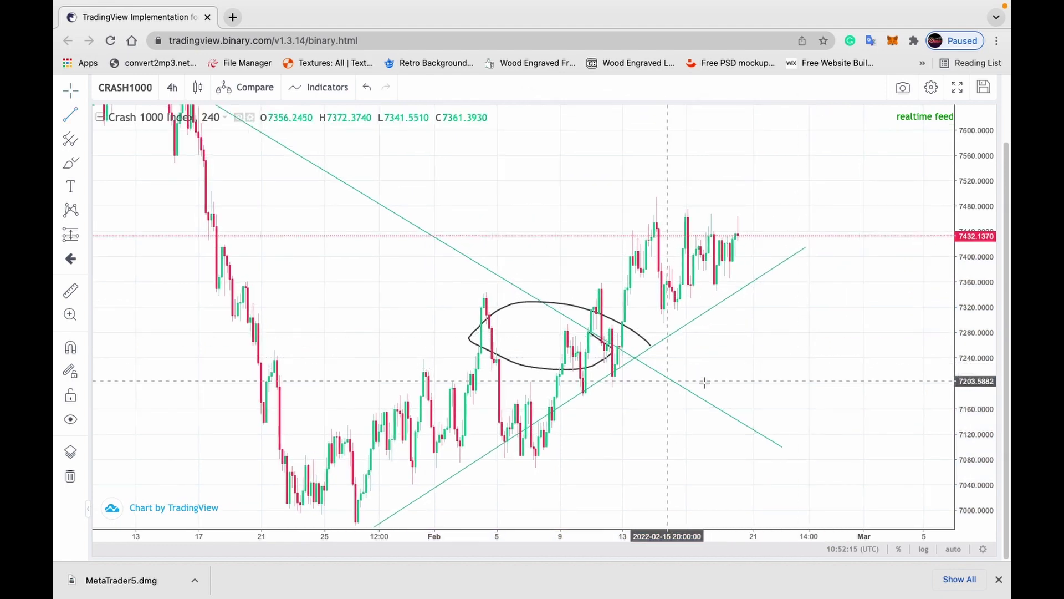
Step: Brush a temporary rising stroke along the lows up to mid-February and delete it
scroll(677, 371, right, 2)
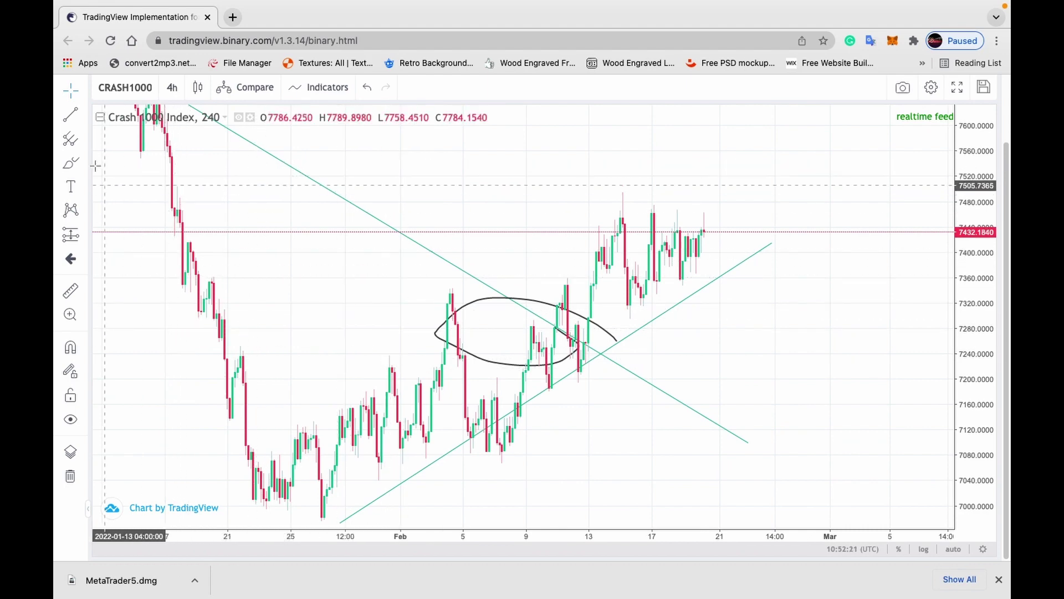
drag(330, 455, 593, 293)
key(Delete)
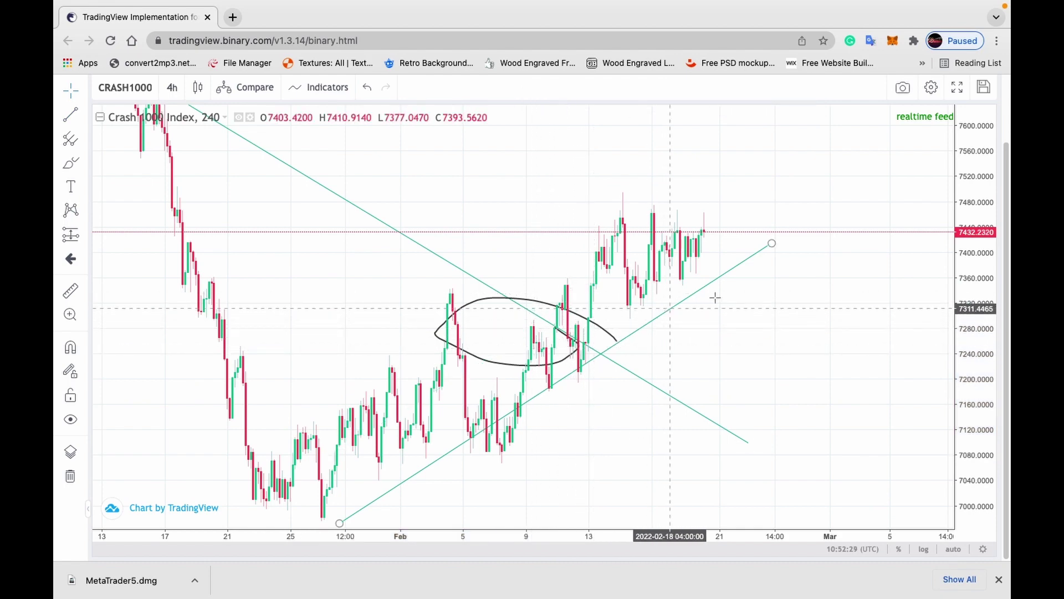
Step: Enclose the mid-February consolidation with two converging trendlines, from about 7508 down to 7431 and from about 7292 up to 7429
scroll(806, 311, up, 5)
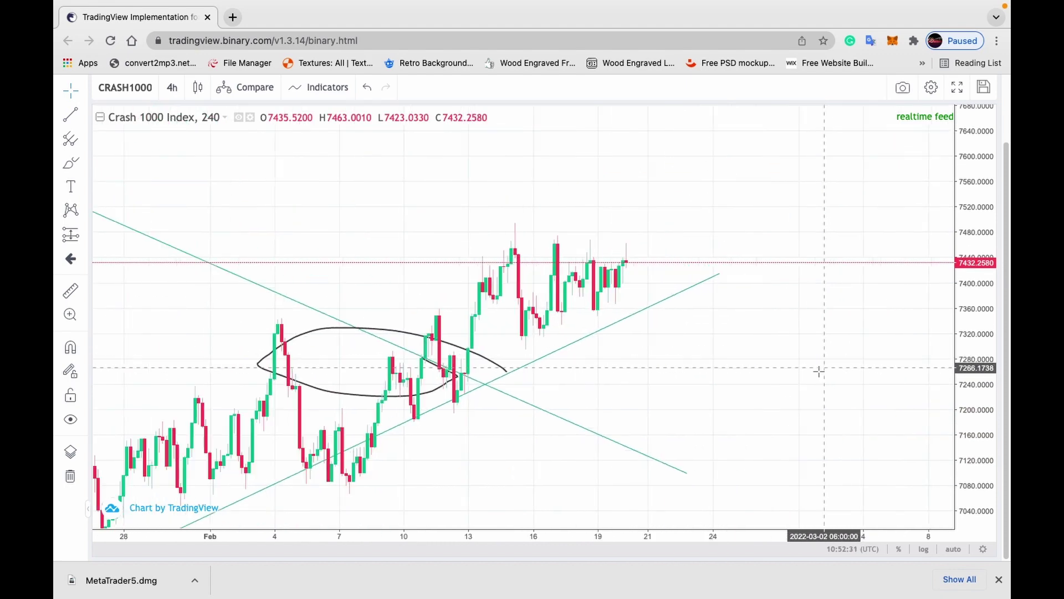
drag(811, 378, 805, 387)
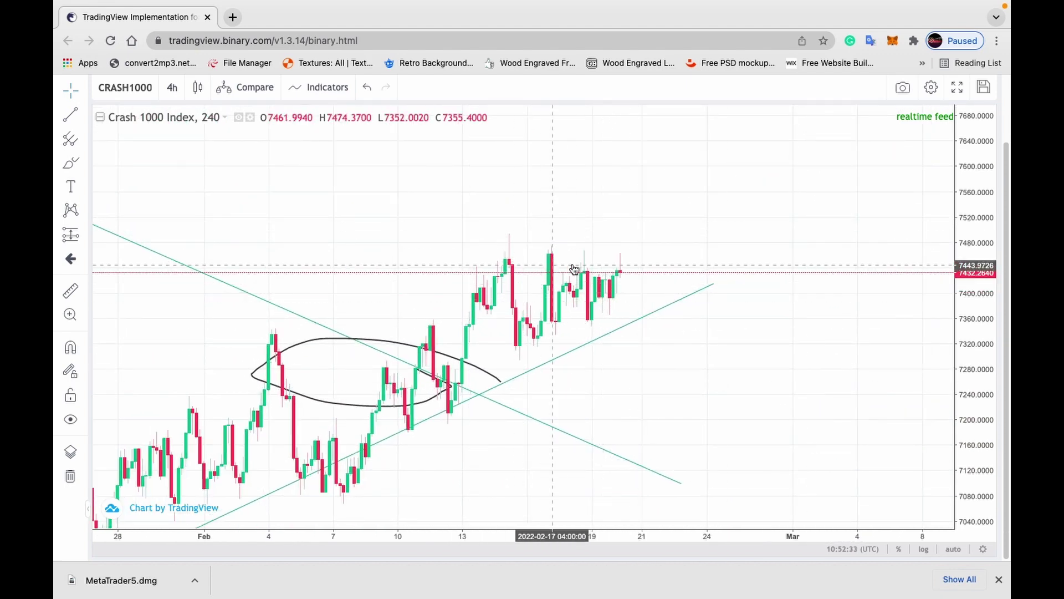
click(66, 114)
drag(491, 224, 689, 273)
click(70, 116)
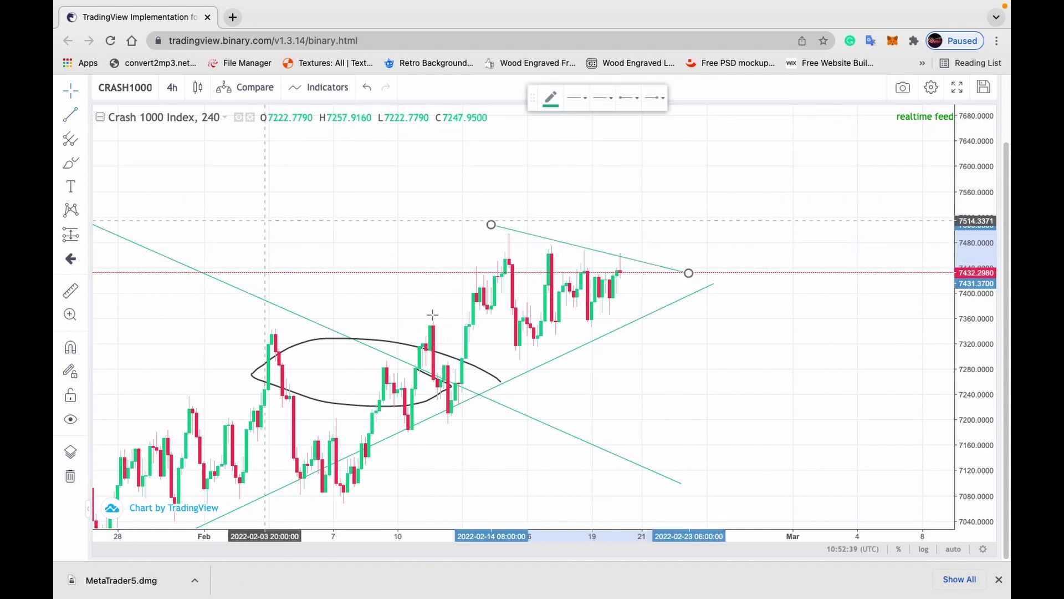
drag(516, 361, 685, 274)
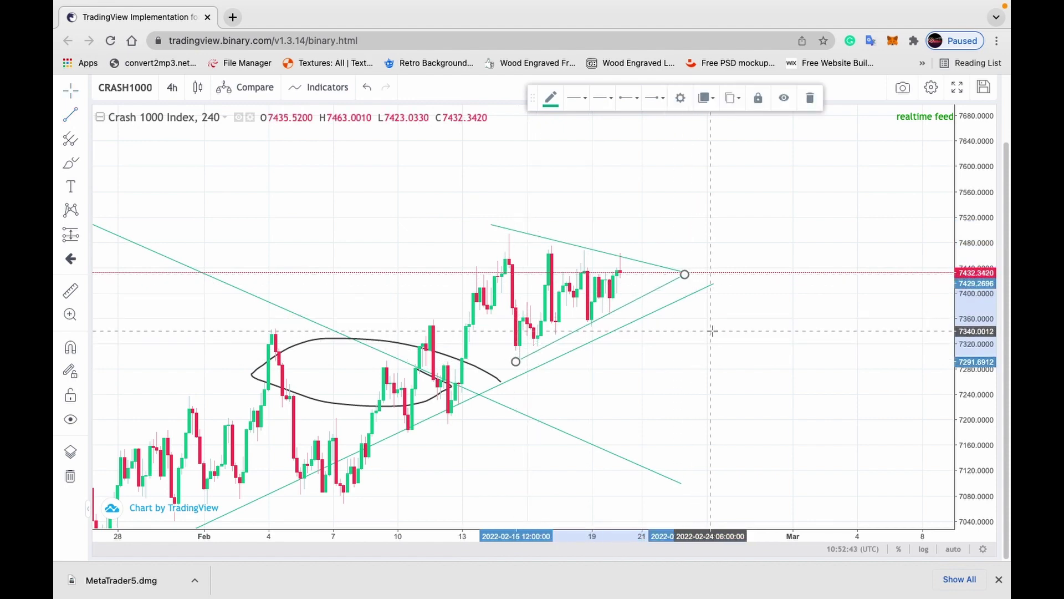
Step: Brush a possible breakout above the triangle with a horizontal level near 7470, a retest, and a rise to about 7630
scroll(704, 343, down, 3)
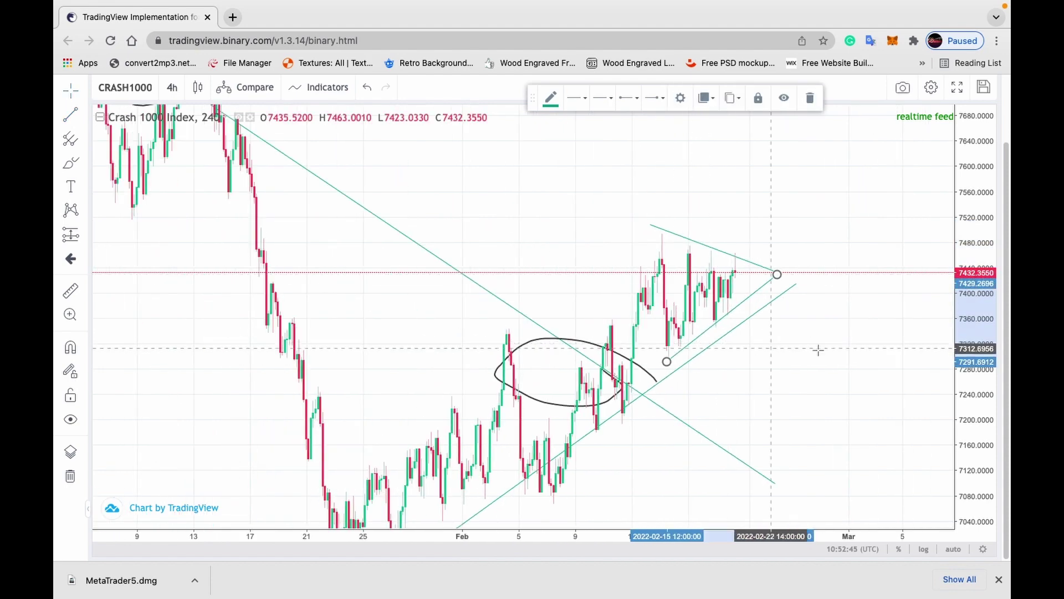
mouse_move(817, 340)
mouse_down()
mouse_move(775, 351)
mouse_move(624, 276)
mouse_up()
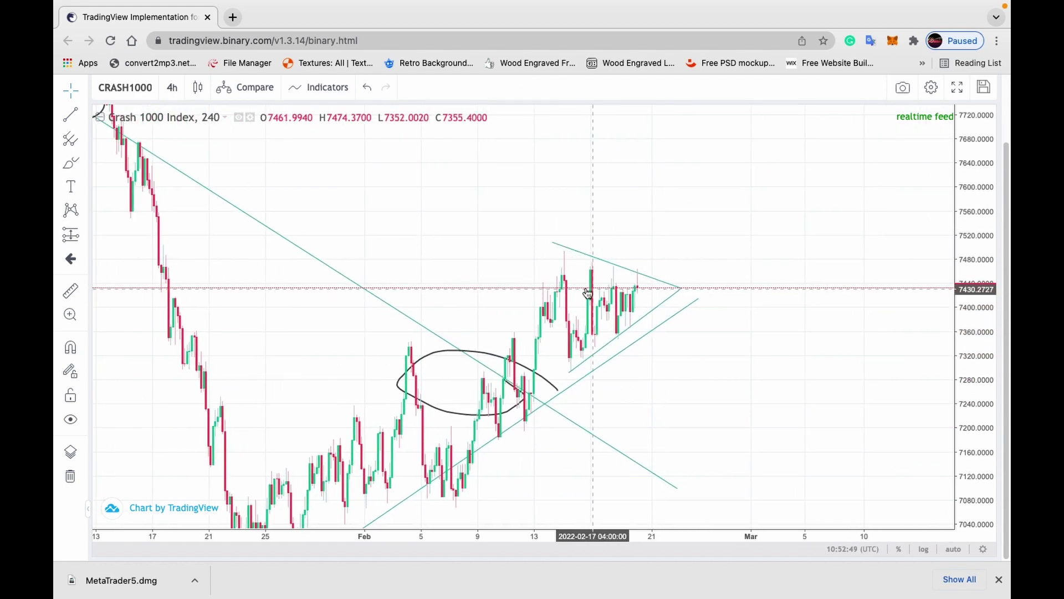
click(64, 167)
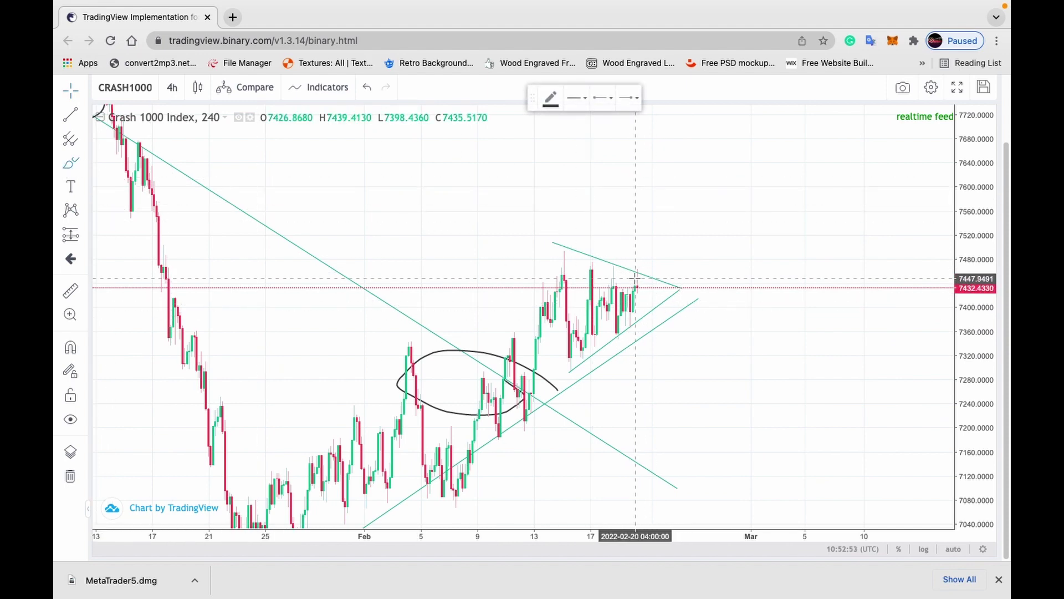
mouse_move(638, 272)
mouse_down()
mouse_move(657, 233)
mouse_move(670, 266)
mouse_up()
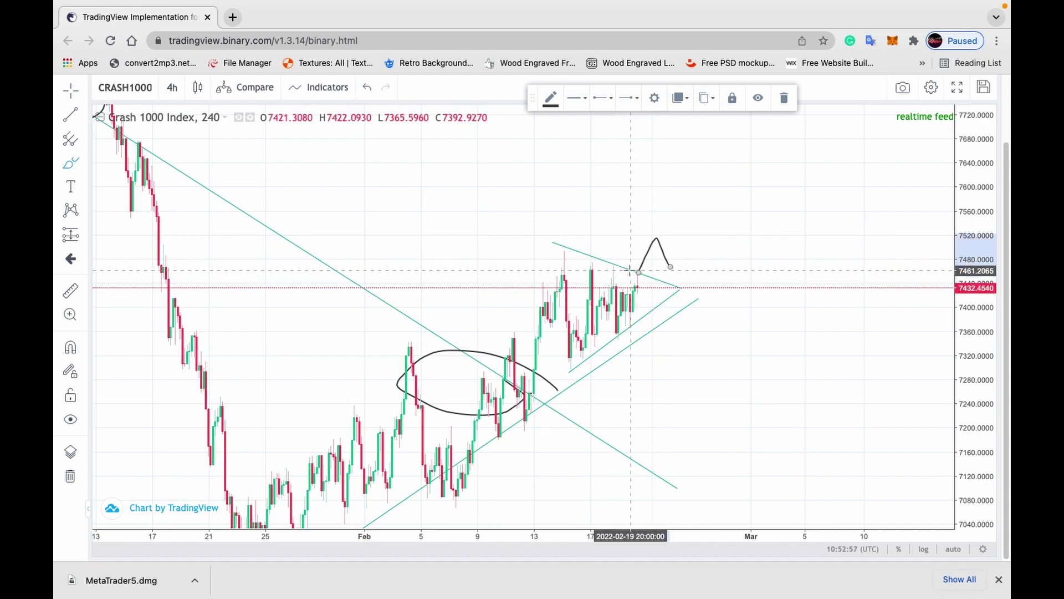
drag(543, 265, 742, 265)
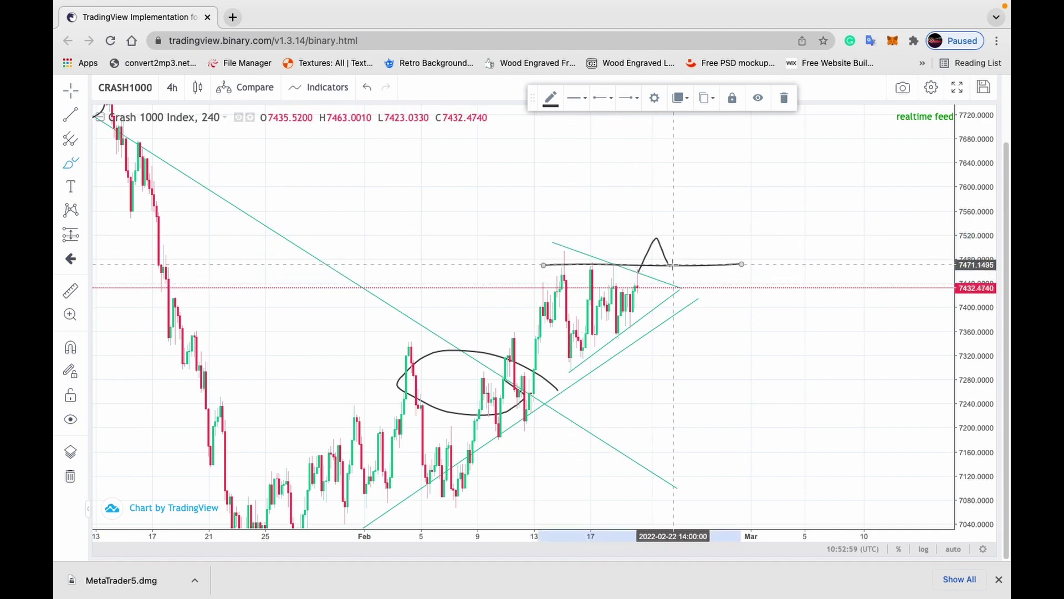
drag(673, 262, 743, 167)
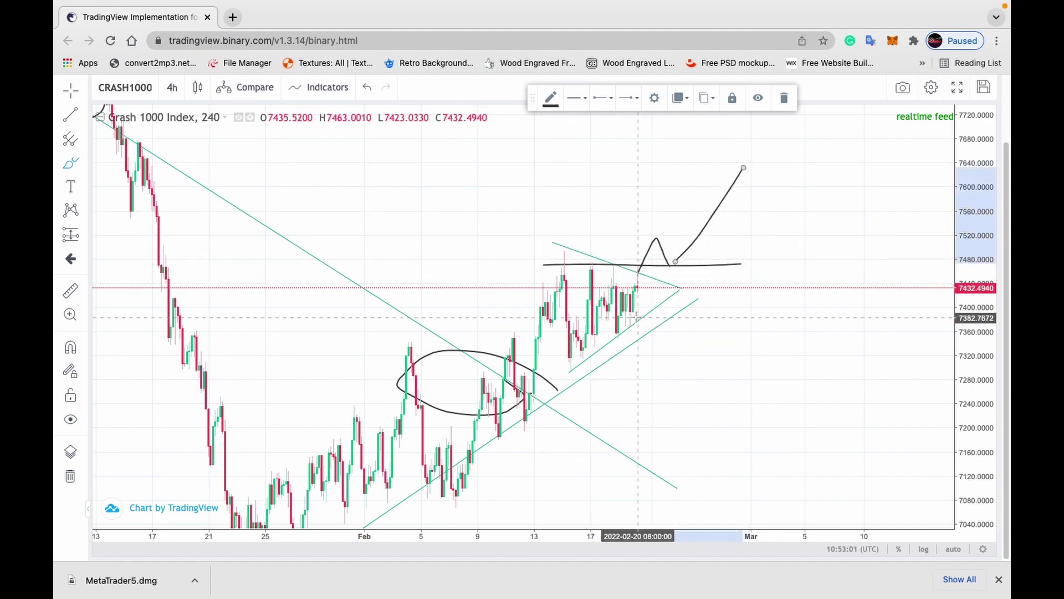
Step: Brush the opposite scenario below the triangle: a break, a retest of a level near 7370, and a drop to about 7180
drag(636, 319, 646, 339)
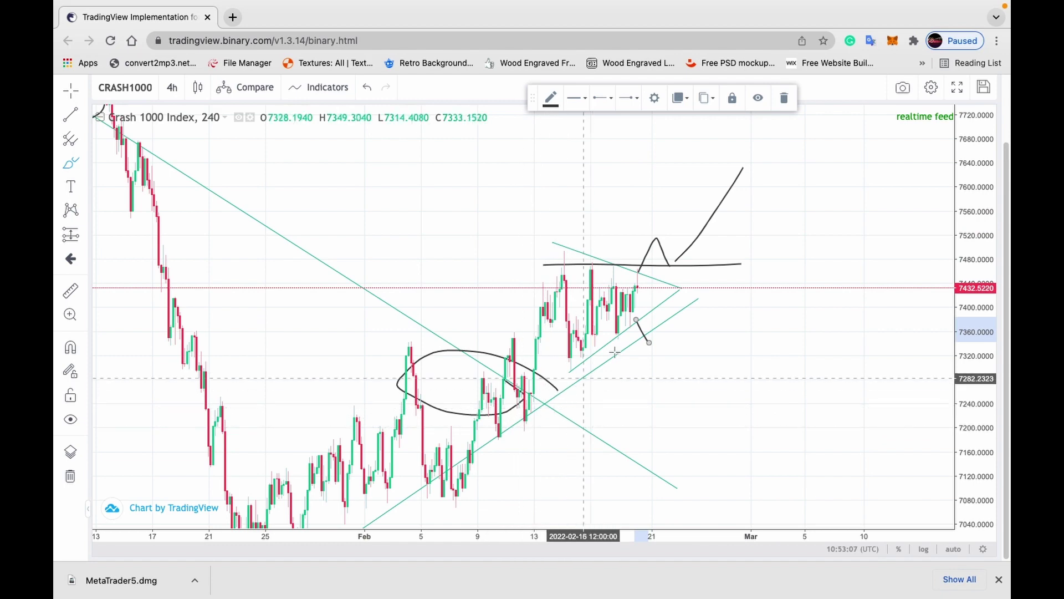
mouse_move(650, 344)
mouse_down()
mouse_move(660, 352)
mouse_move(672, 323)
mouse_up()
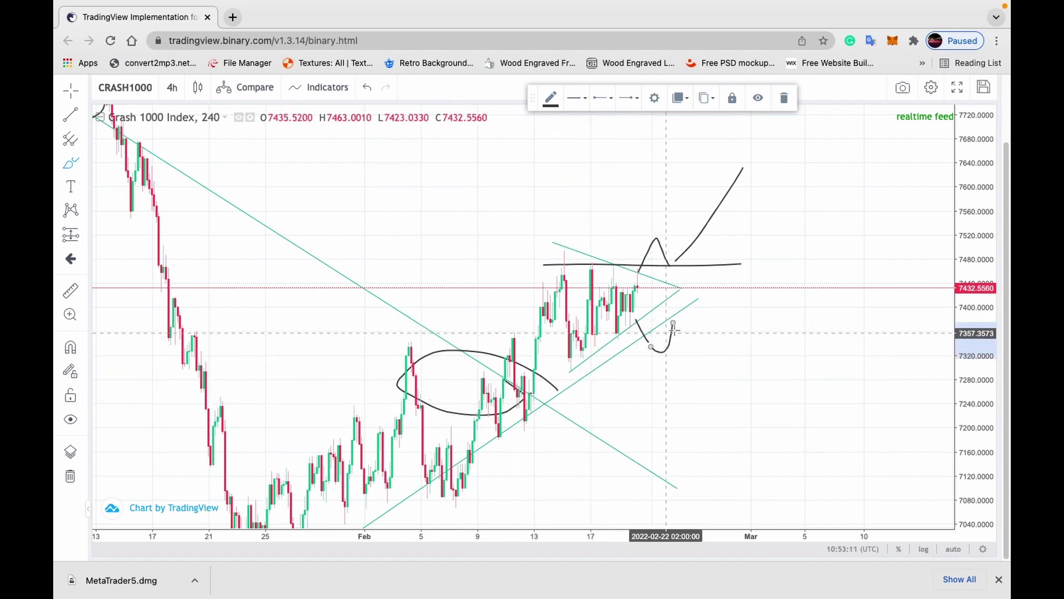
mouse_move(598, 323)
mouse_down()
mouse_move(710, 323)
mouse_move(751, 440)
mouse_up()
scroll(499, 283, down, 2)
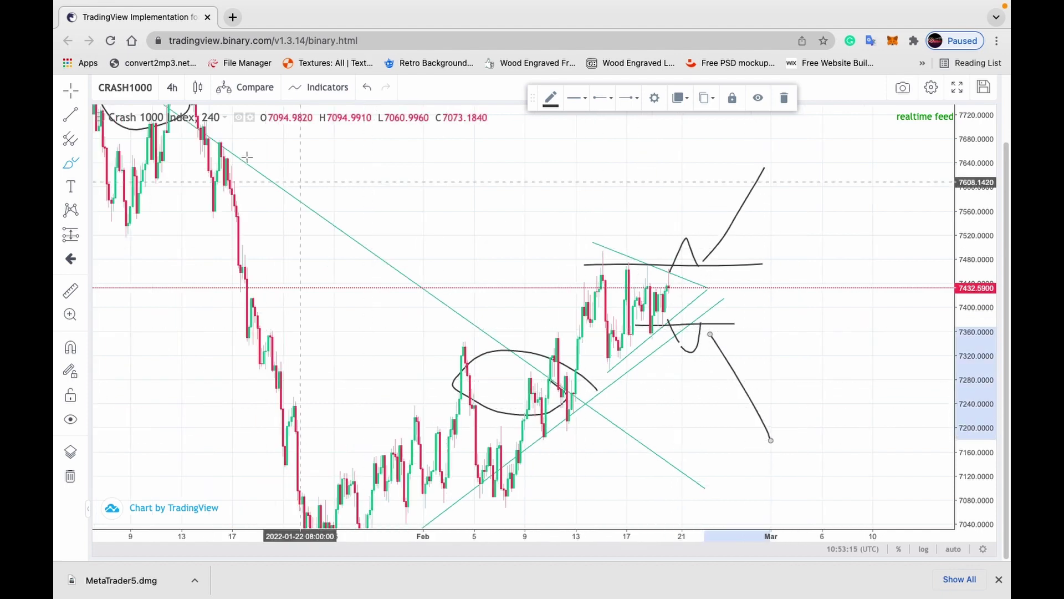
Step: Switch the chart back to 24 hours and delete the stray brush stroke made near April
click(172, 88)
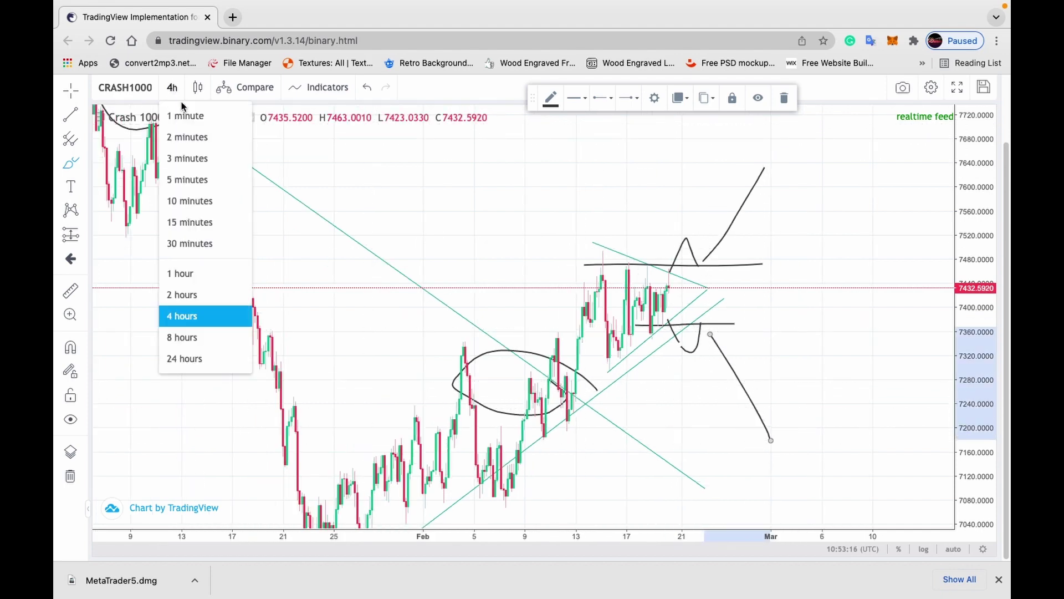
click(217, 358)
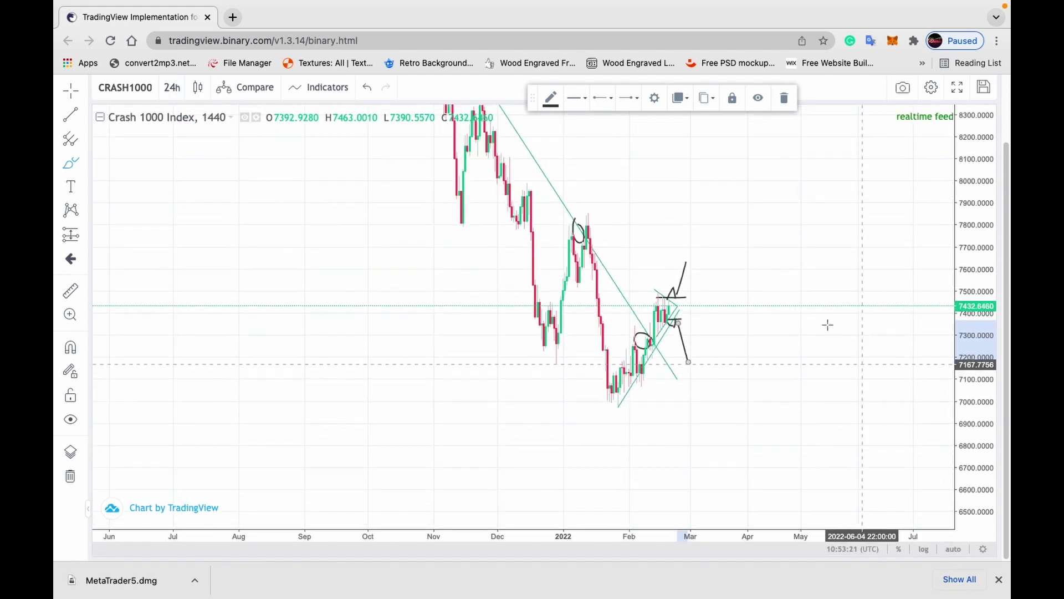
drag(779, 266, 747, 318)
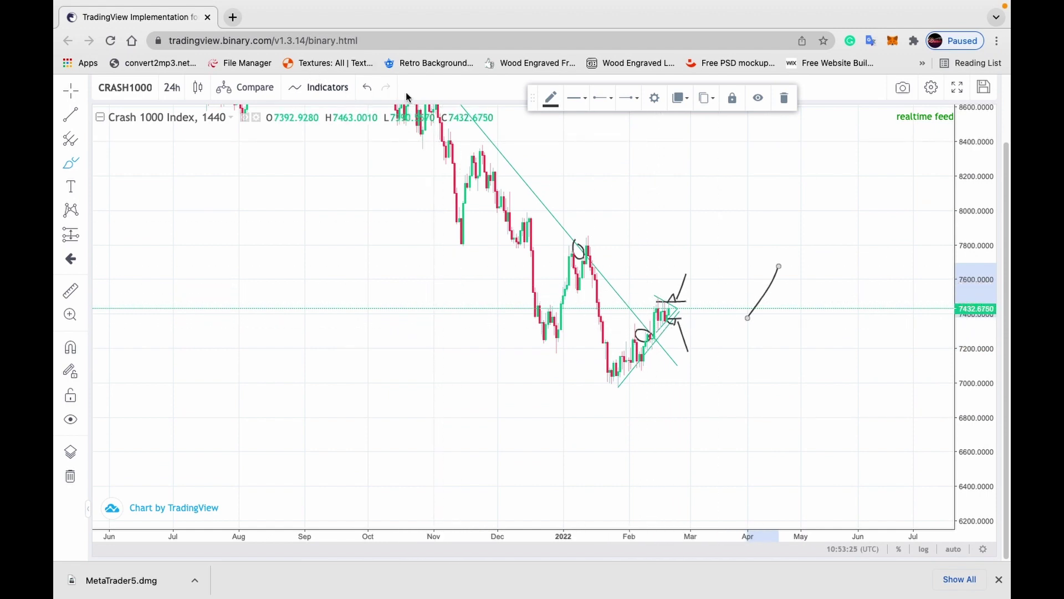
click(783, 98)
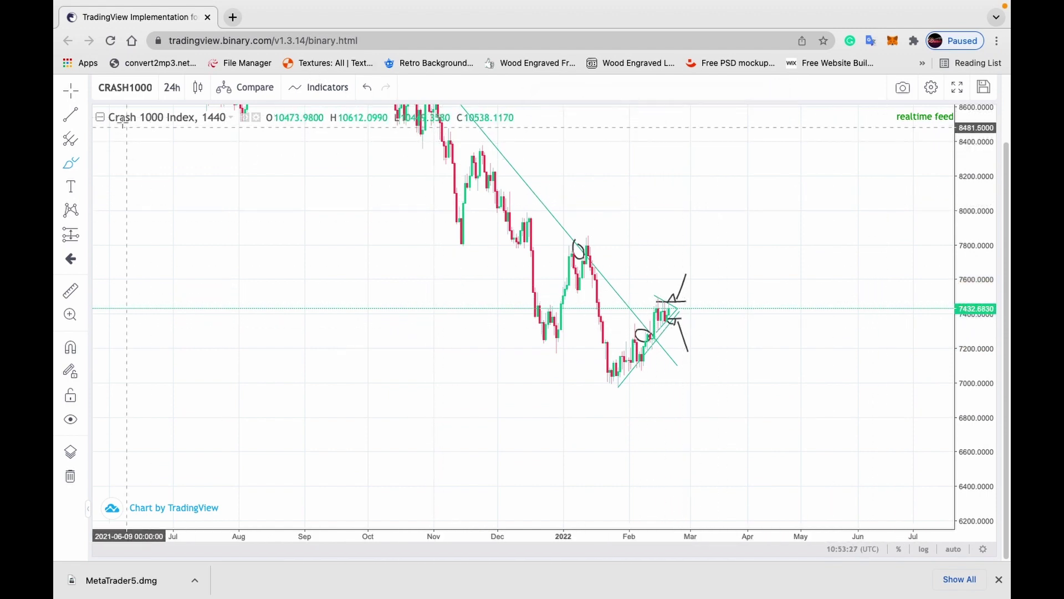
scroll(483, 351, up, 3)
drag(478, 233, 744, 237)
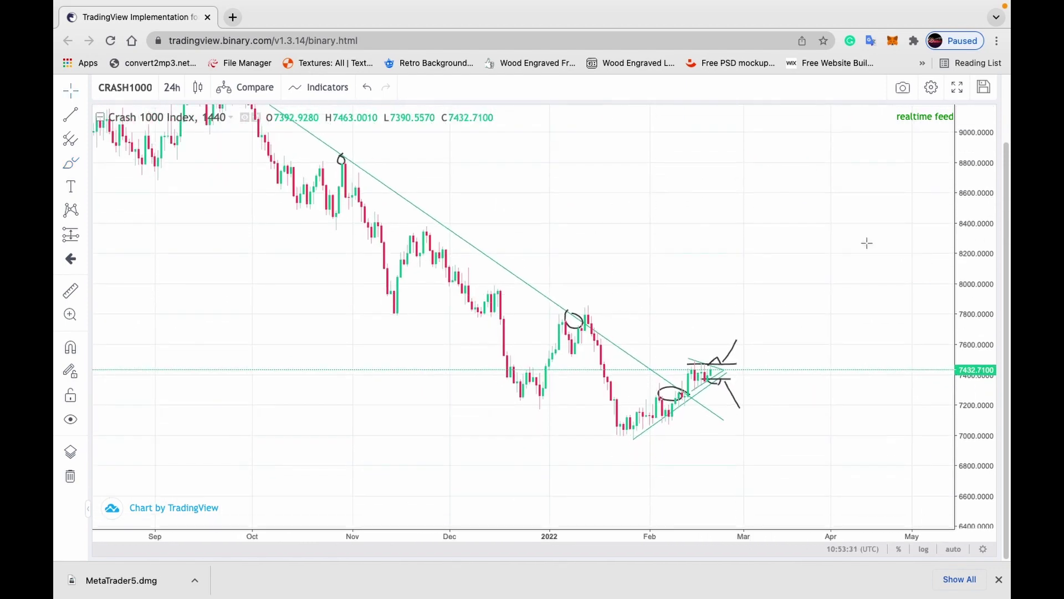
Step: Brush a stepped bullish projection from the breakout near 7520 in late February up to about 8450 in mid-April
drag(666, 255, 672, 268)
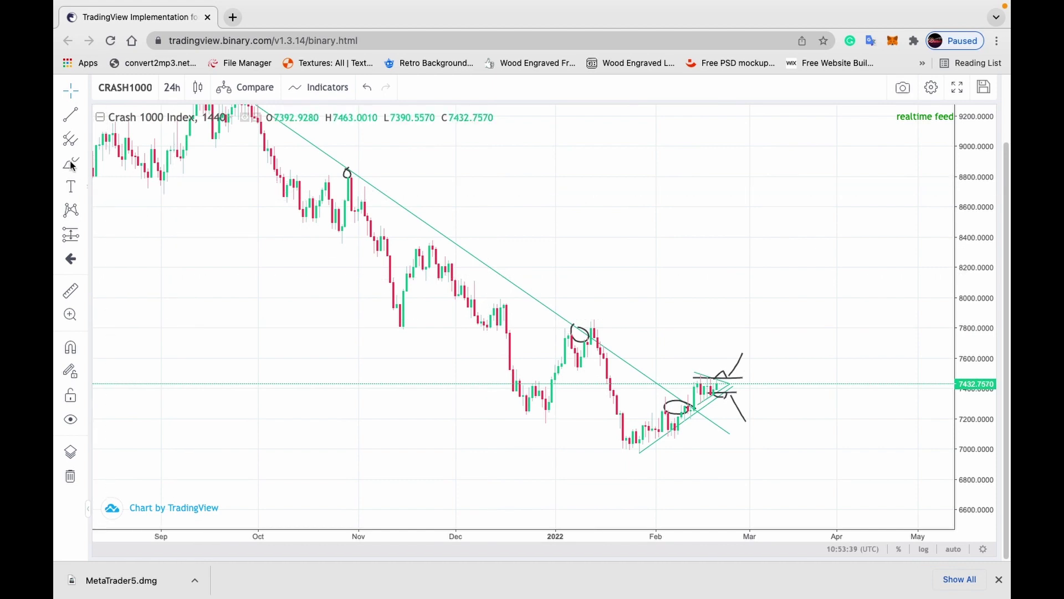
mouse_move(731, 374)
mouse_down()
mouse_move(745, 330)
mouse_move(865, 257)
mouse_move(882, 229)
mouse_up()
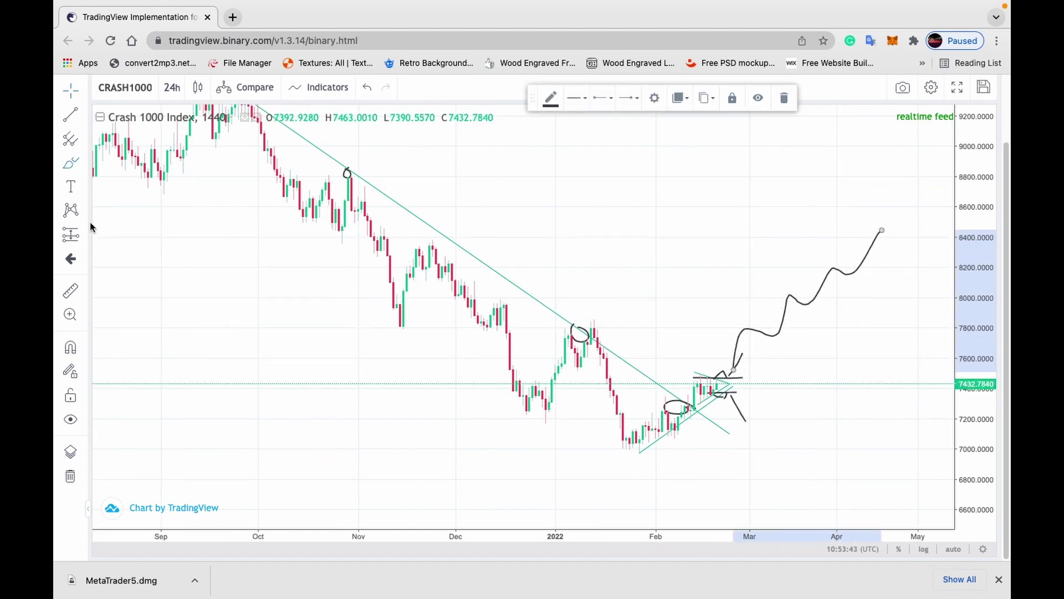
Step: Draw a thin rectangle zone between about 7774 and 7818, from 11 November 2021 to 11 May 2022
click(86, 162)
click(103, 189)
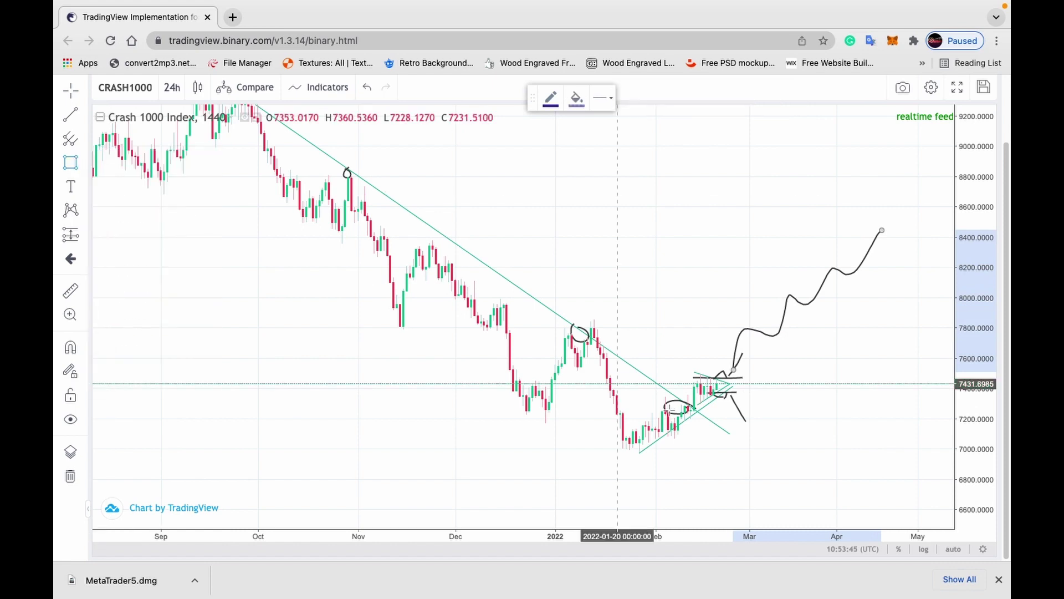
drag(390, 326, 946, 332)
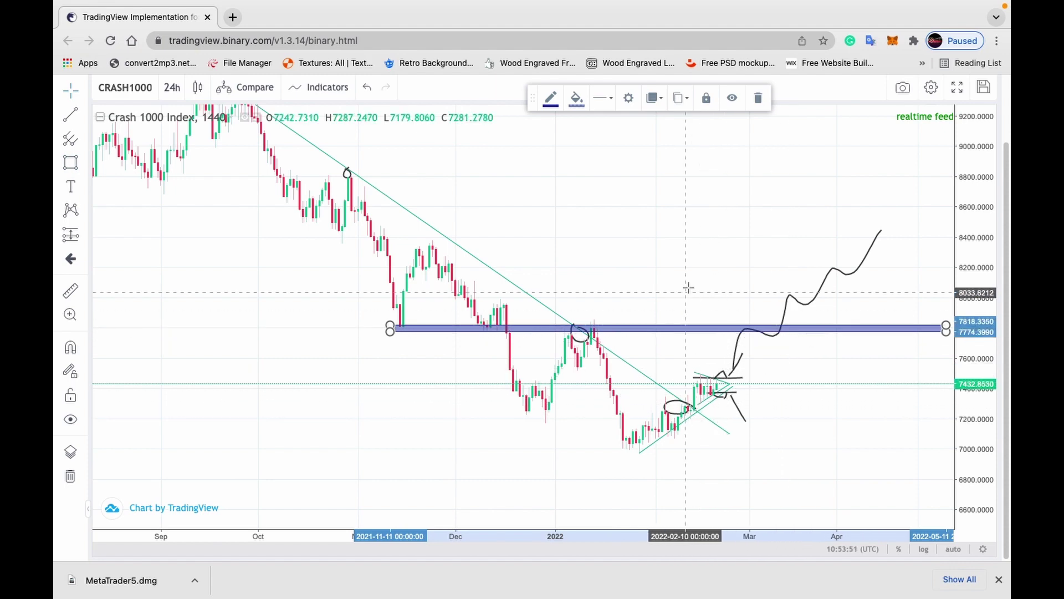
Step: Brush circles around the price touches on the 7800 zone at the mid-November and December lows and the January highs
drag(682, 290, 622, 299)
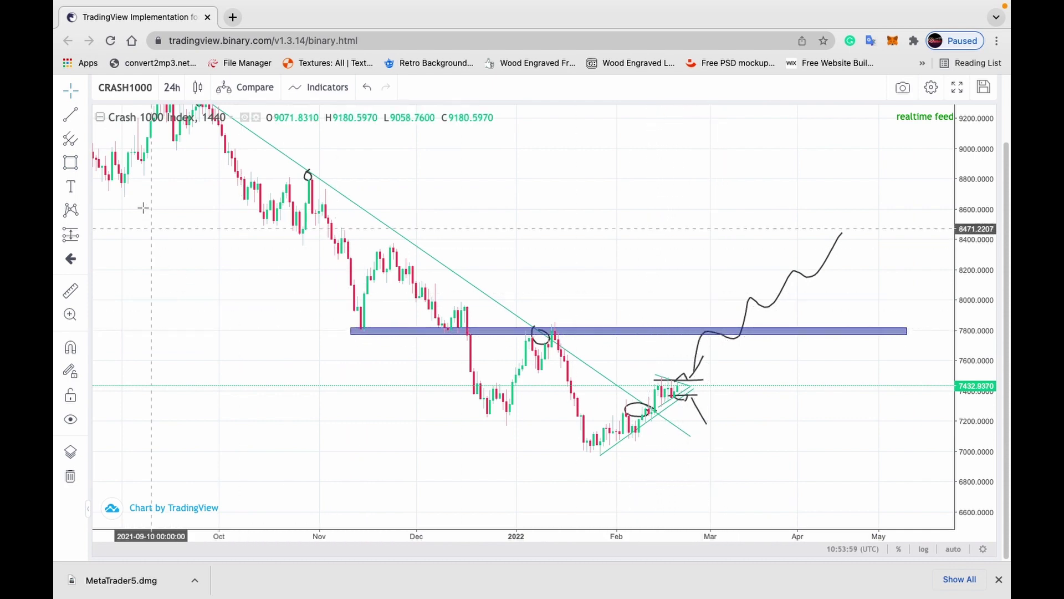
click(87, 164)
click(124, 164)
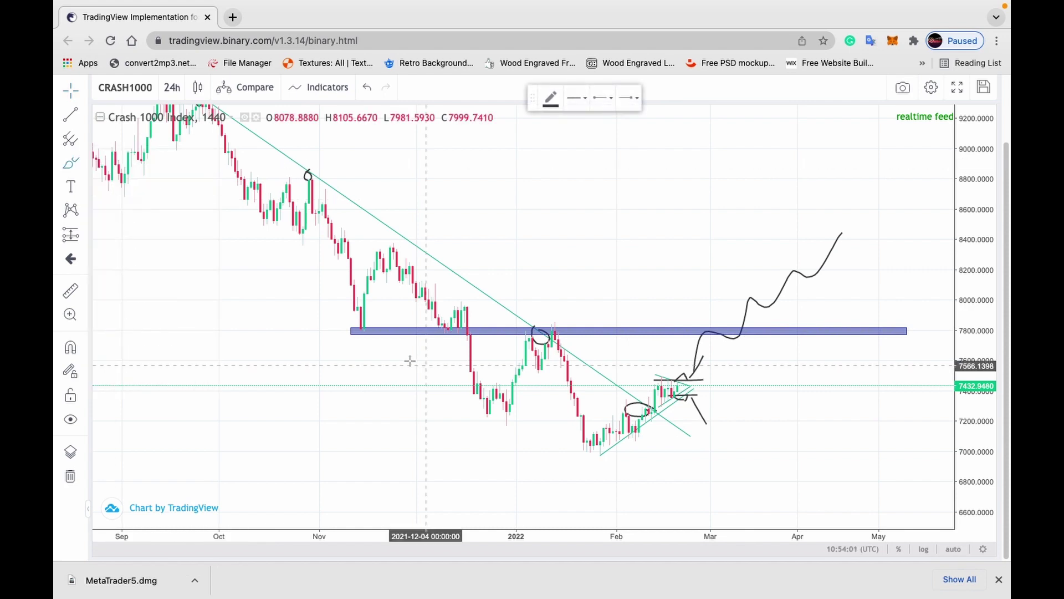
drag(376, 328, 353, 332)
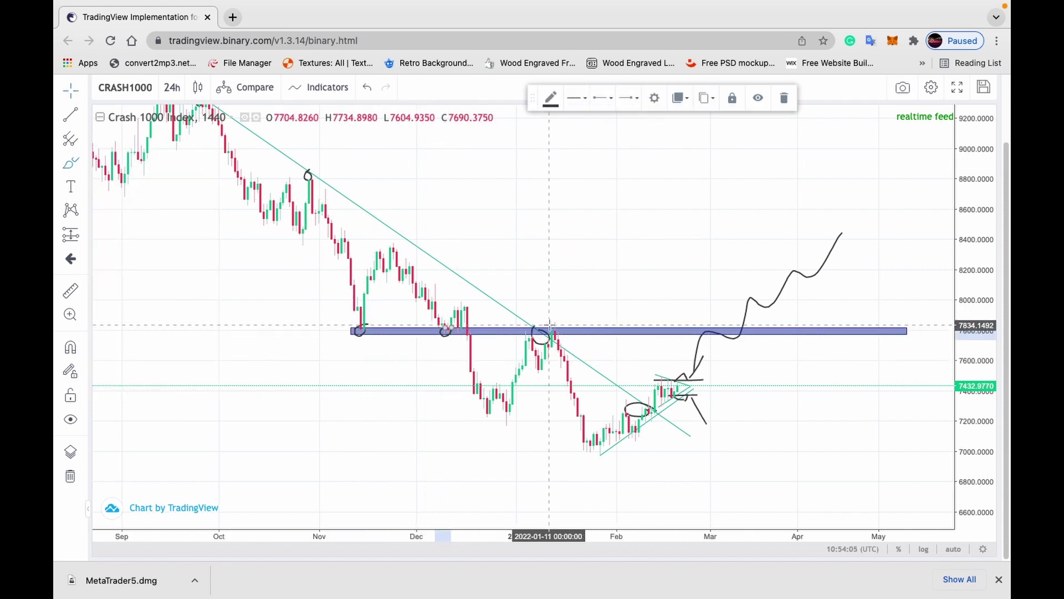
drag(555, 326, 545, 325)
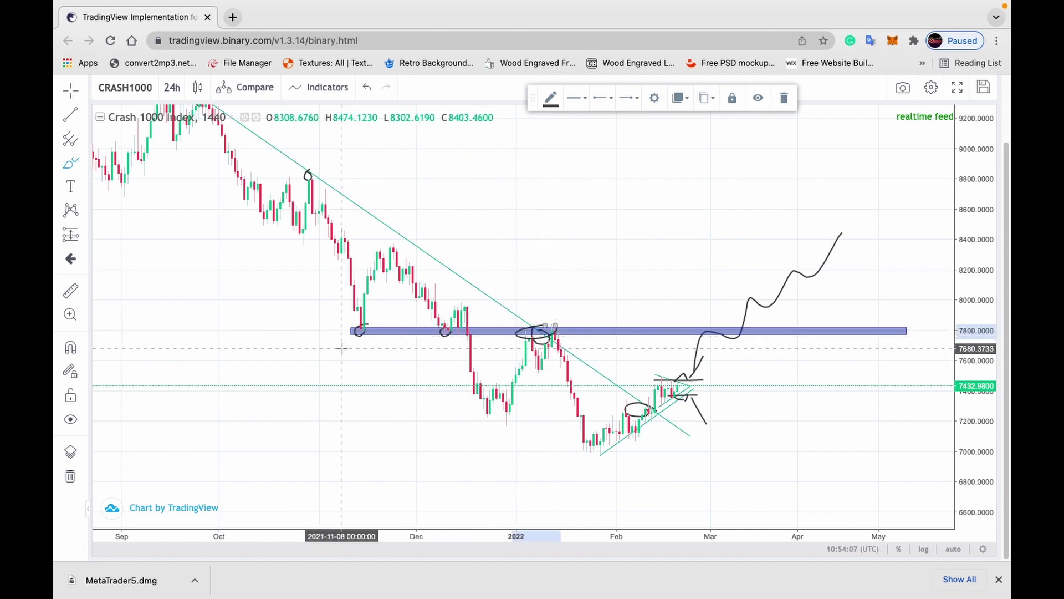
Step: Brush handwritten letter labels below the 7800 zone near the November low and above it near the January highs
drag(382, 340, 374, 357)
mouse_move(546, 305)
mouse_down()
mouse_move(546, 290)
mouse_move(561, 300)
mouse_up()
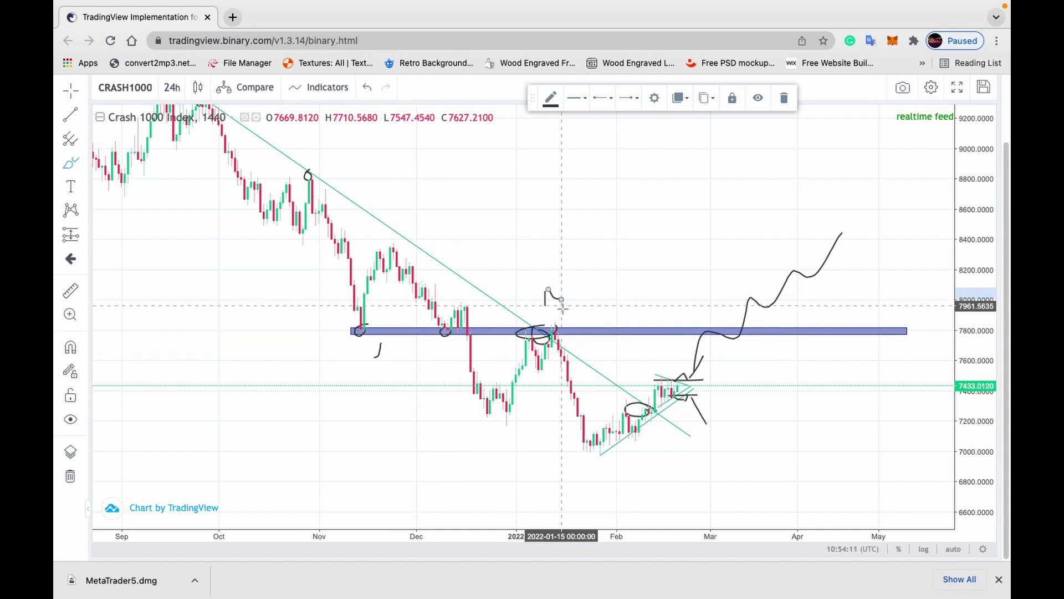